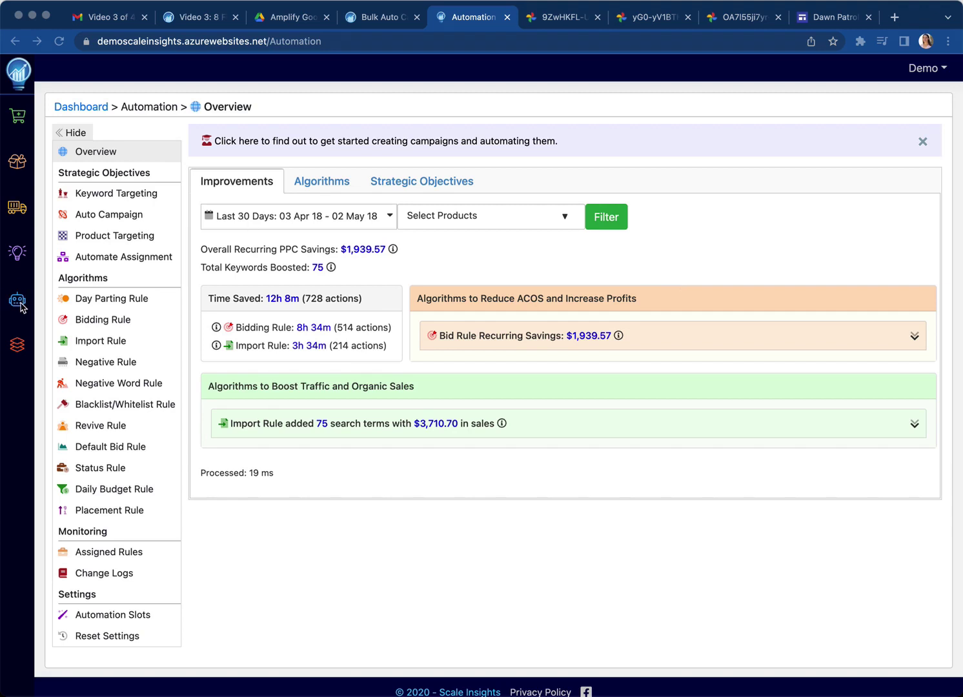
Get ready to switch from the Automation Overview to the strategic objectives diagram tab
{"action": "mouse_move", "coordinate": [64, 307]}
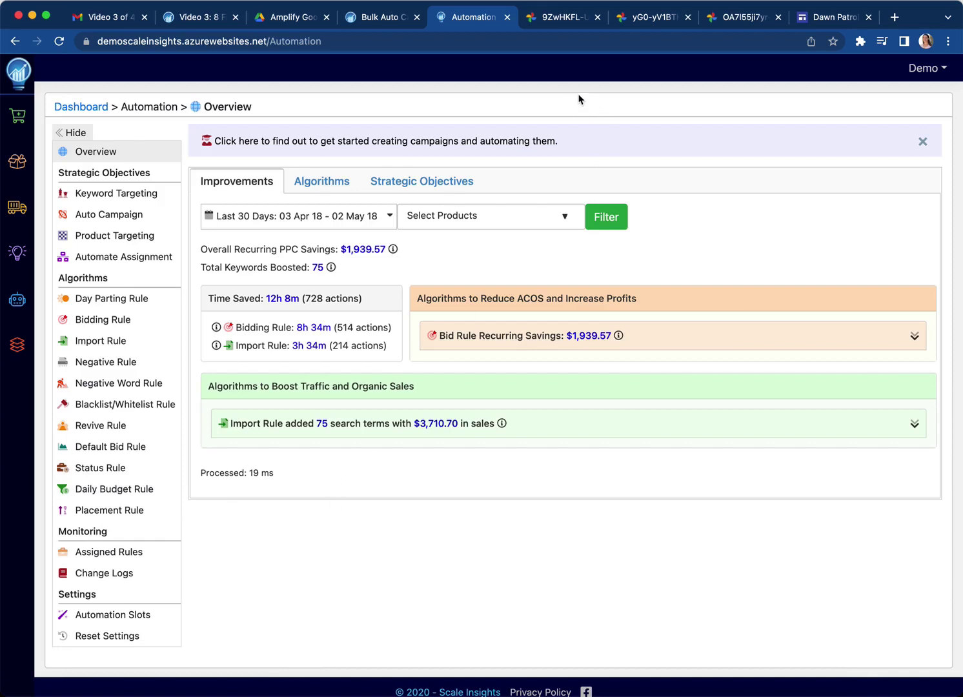
View the strategic objectives diagram, then go back to the Scale Insights Automation Overview
{"action": "left_click", "coordinate": [570, 25]}
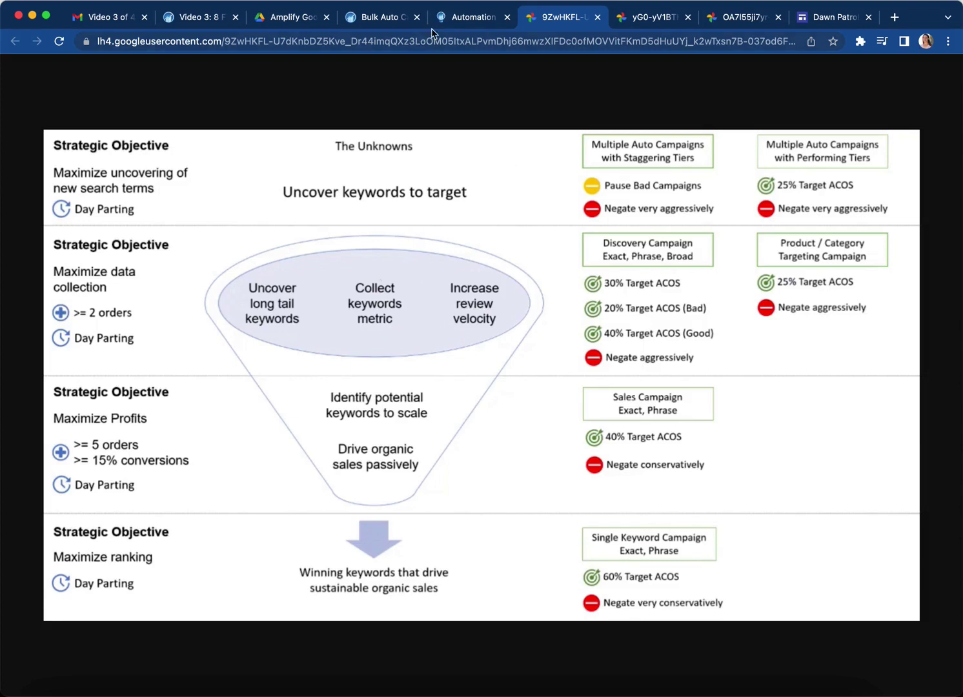
{"action": "left_click", "coordinate": [472, 20]}
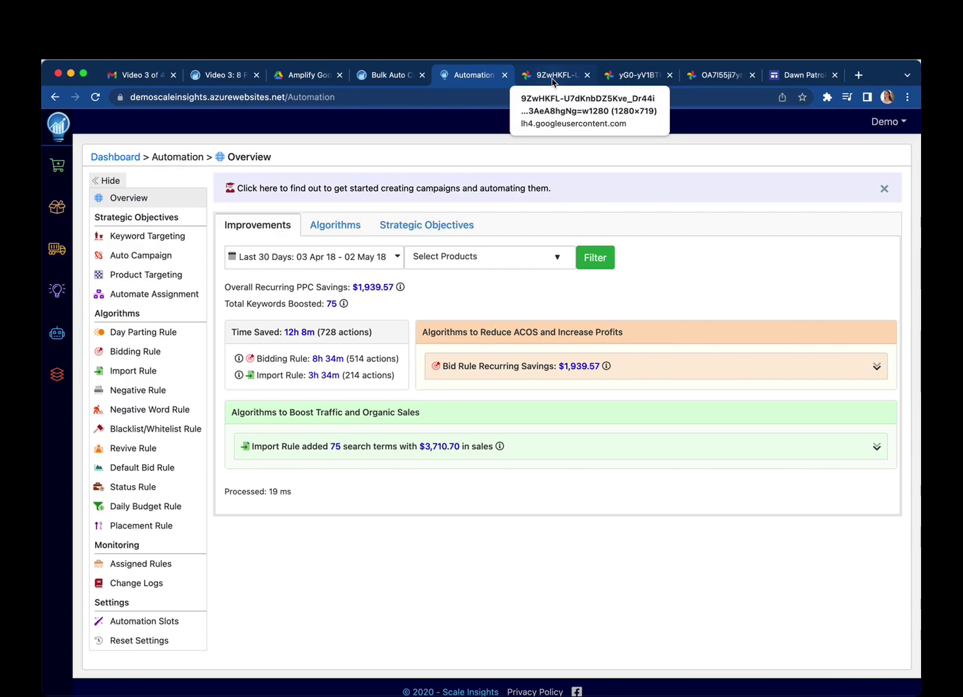
Switch to the Neighborhood/House/Brick/Ingredients diagram tab (yG0-yV1BT)
{"action": "left_click", "coordinate": [619, 77]}
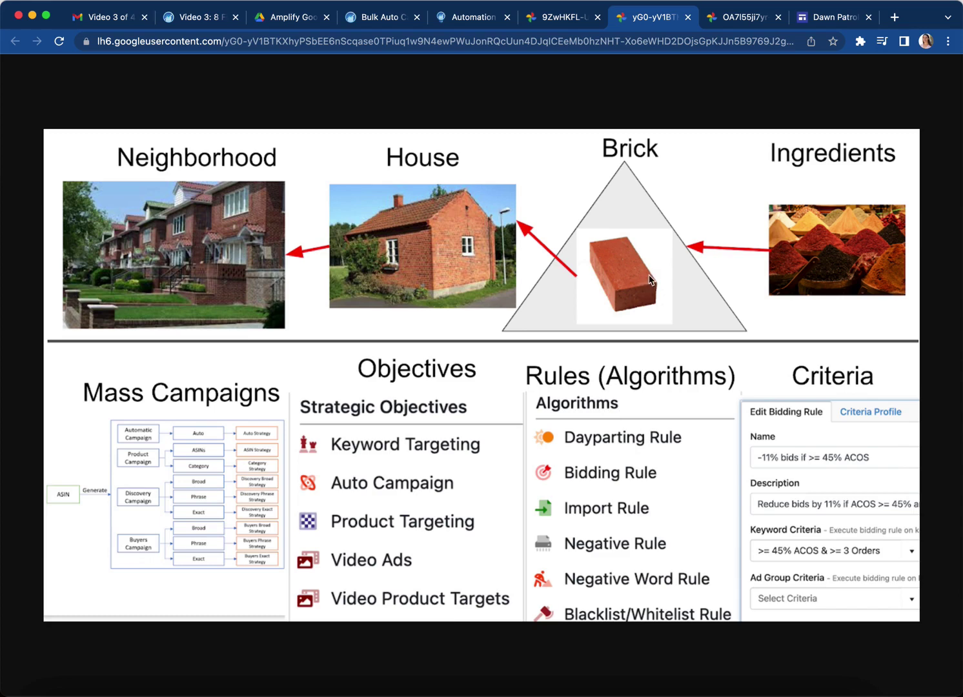
Return to the Automation Overview and highlight the Algorithms sidebar heading
{"action": "left_click", "coordinate": [468, 20]}
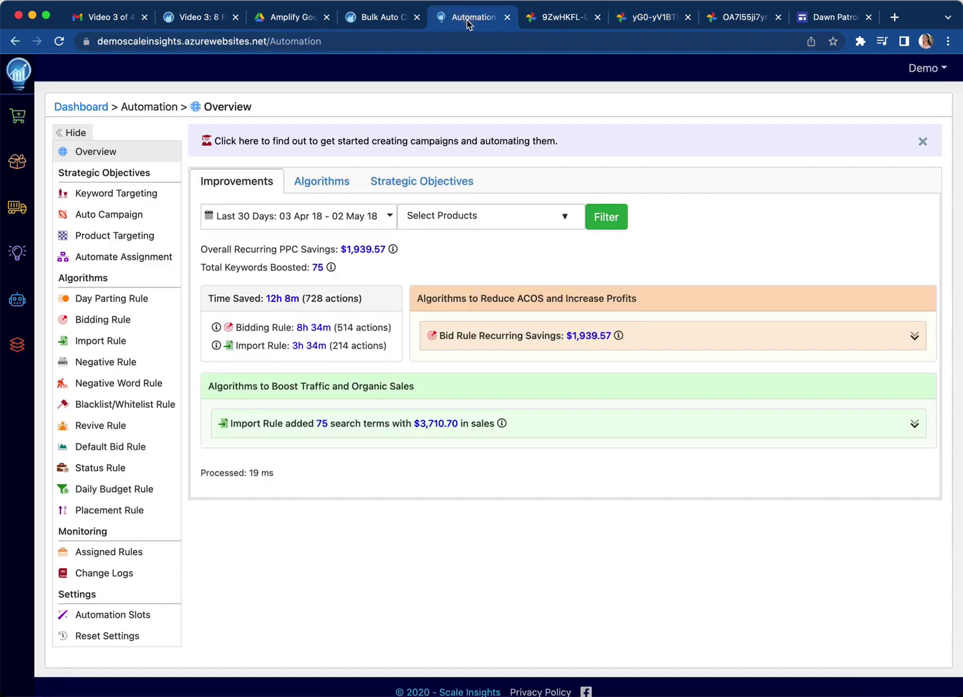
{"action": "left_click_drag", "start_coordinate": [58, 280], "coordinate": [109, 278]}
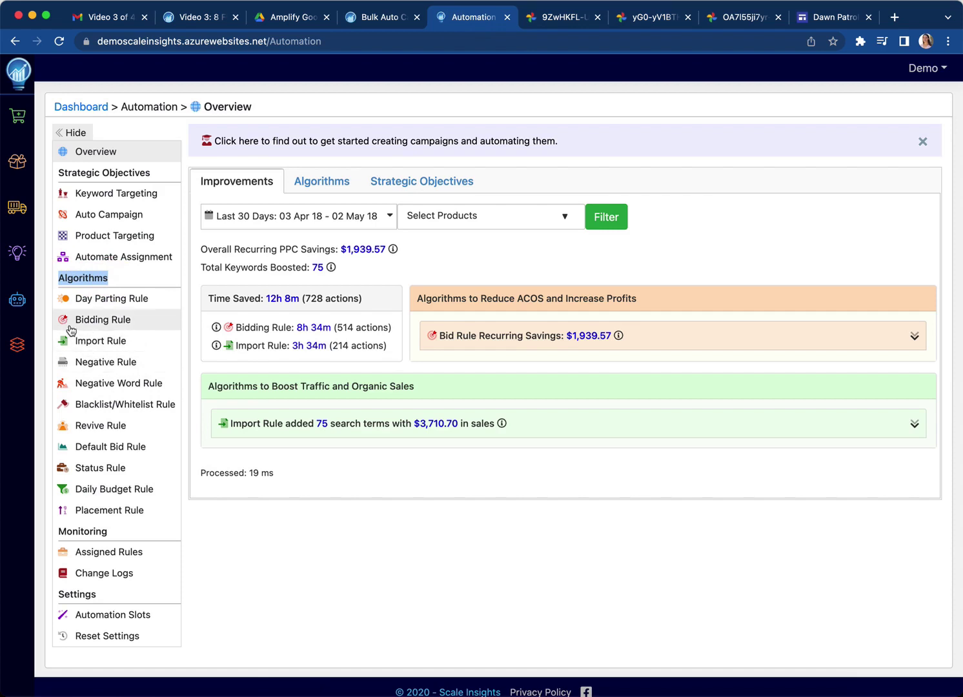
Open the Negative Rule page and show its Negative Rules tab
{"action": "left_click", "coordinate": [113, 365]}
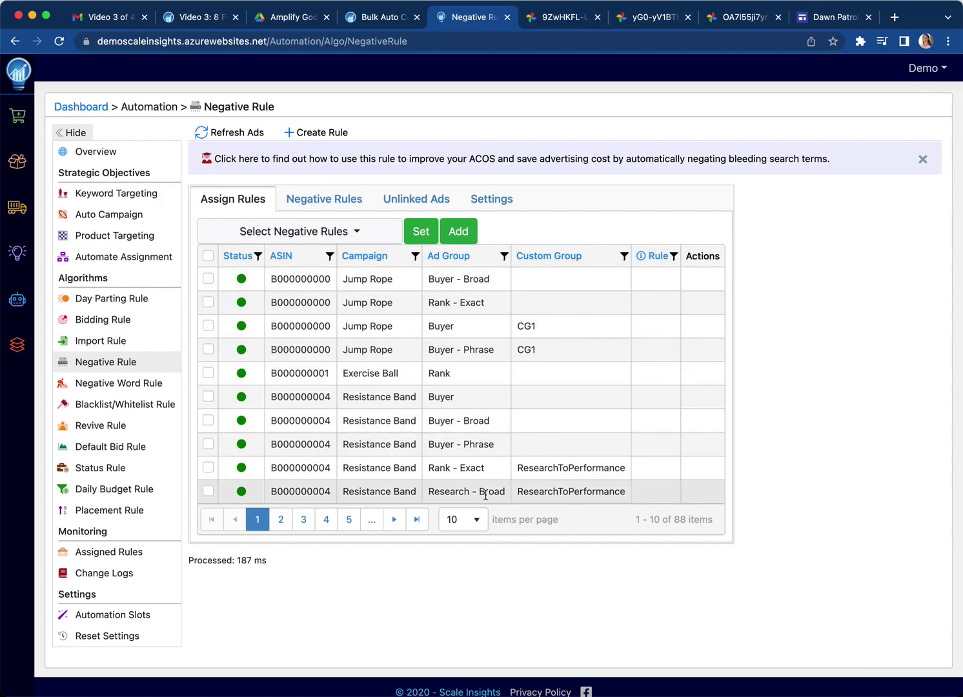
{"action": "left_click", "coordinate": [326, 200]}
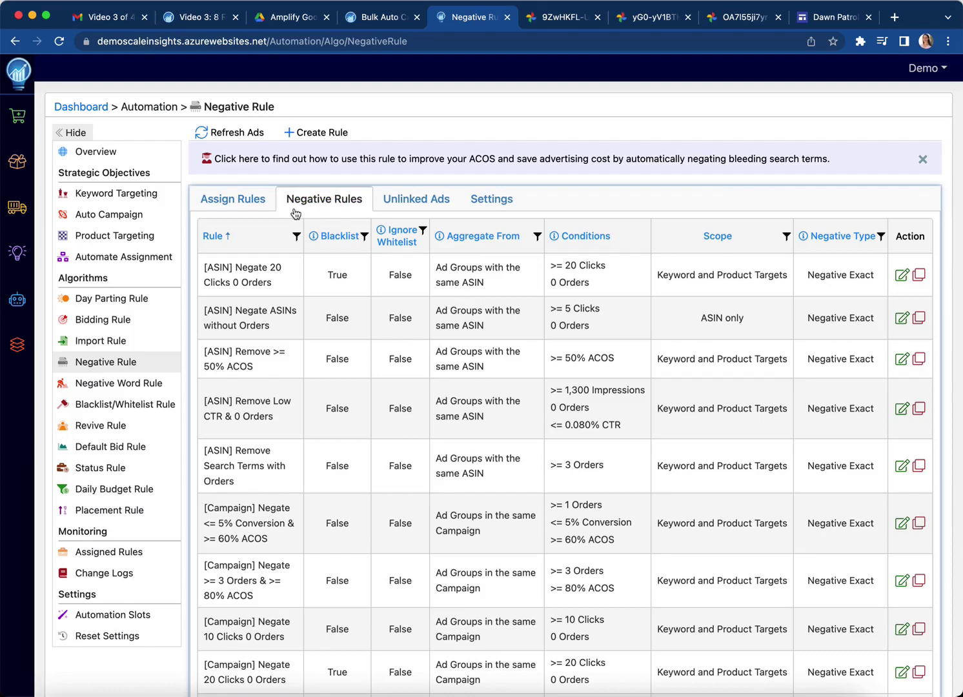
{"action": "left_click", "coordinate": [243, 200]}
{"action": "left_click", "coordinate": [322, 201]}
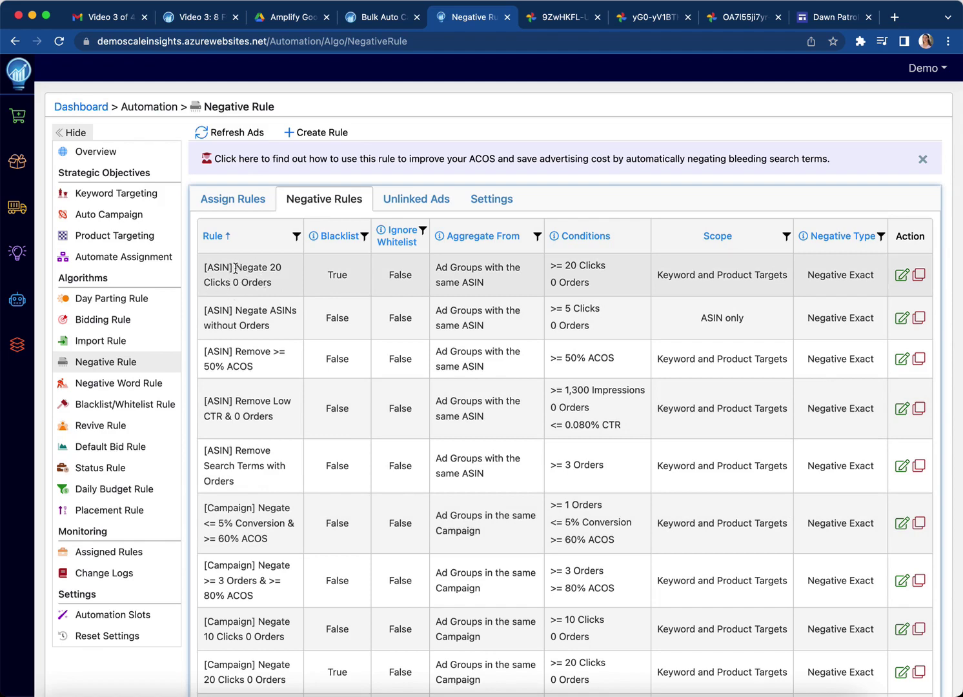
Highlight the first rule's name, its Keyword and Product Targets scope, and its Negative Exact type
{"action": "left_click_drag", "start_coordinate": [236, 268], "coordinate": [273, 284]}
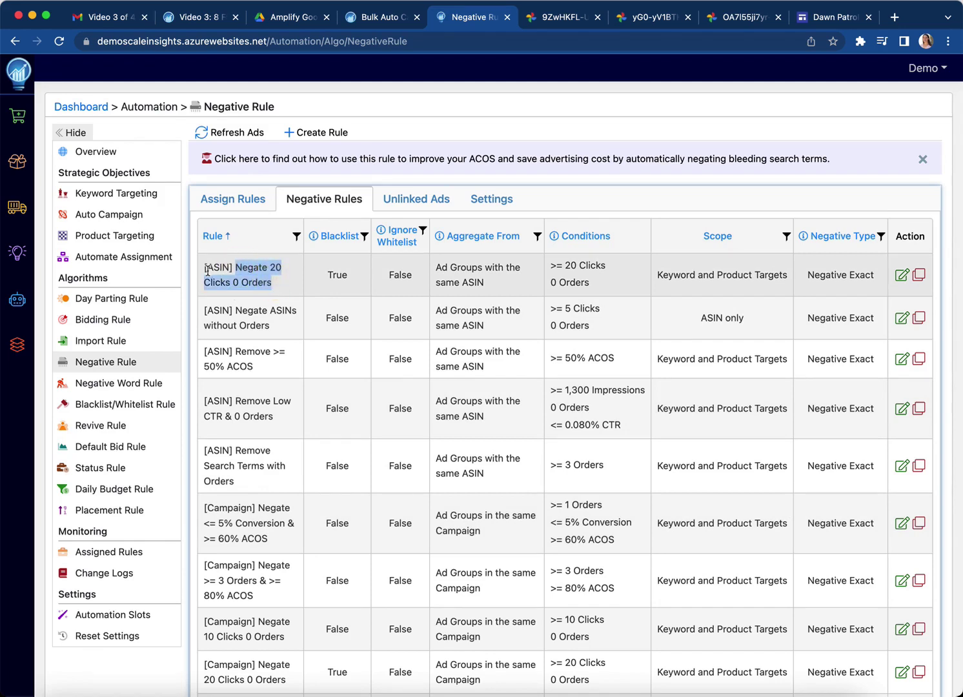
{"action": "scroll", "coordinate": [207, 270], "scroll_direction": "down", "scroll_amount": 2}
{"action": "scroll", "coordinate": [207, 269], "scroll_direction": "up", "scroll_amount": 2}
{"action": "left_click_drag", "start_coordinate": [656, 280], "coordinate": [789, 272]}
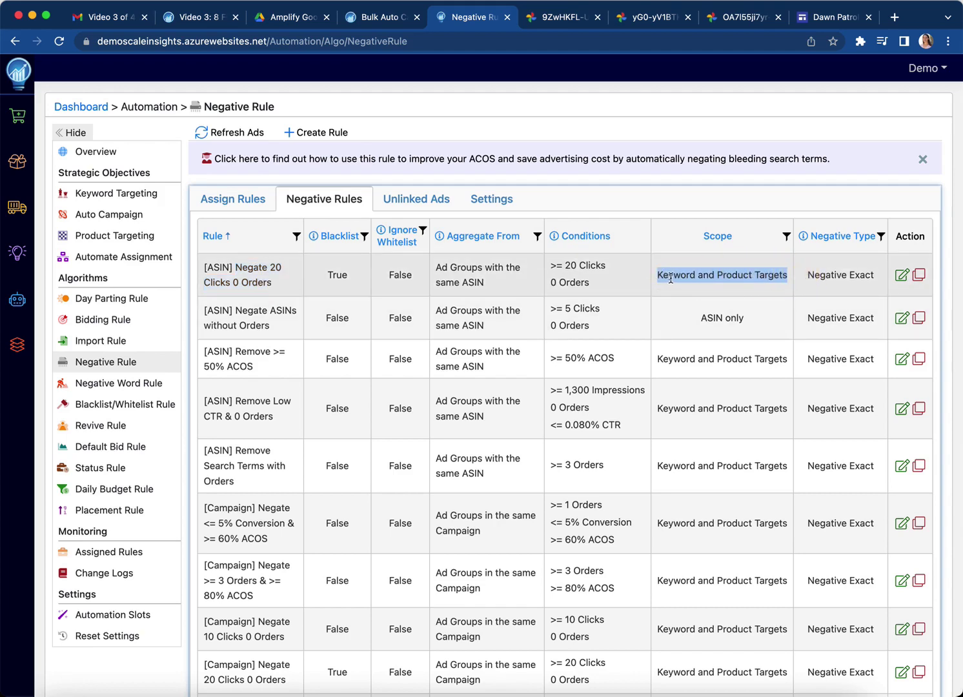
{"action": "left_click", "coordinate": [811, 276]}
{"action": "left_click_drag", "start_coordinate": [812, 275], "coordinate": [876, 276]}
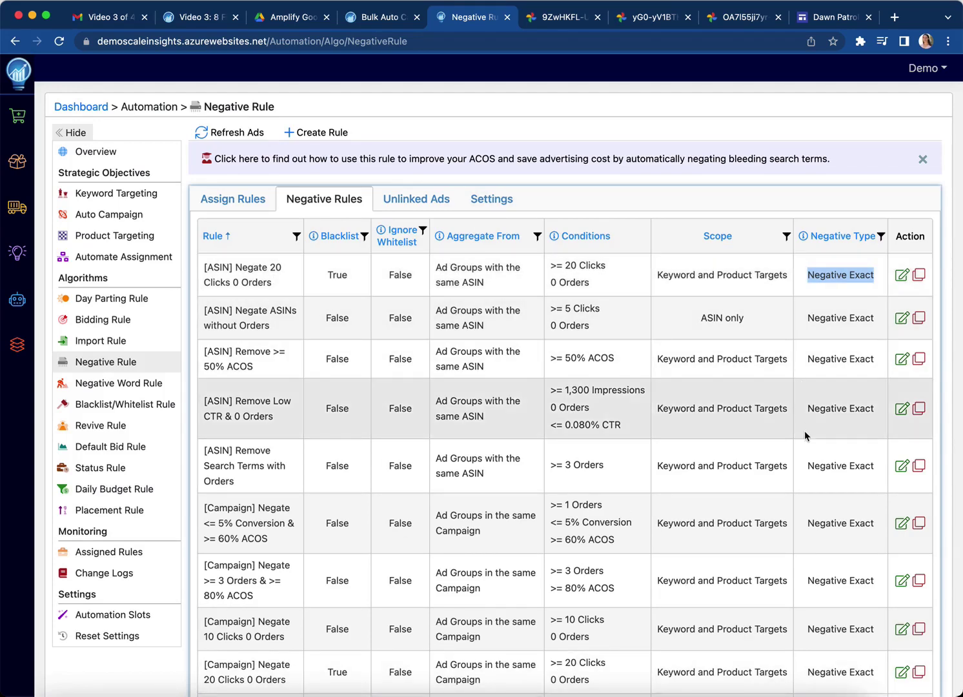
Edit [ASIN] Negate 20 Clicks 0 Orders, browse criteria profiles, and keep >= 20 Clicks (0 Sales)
{"action": "left_click", "coordinate": [904, 277]}
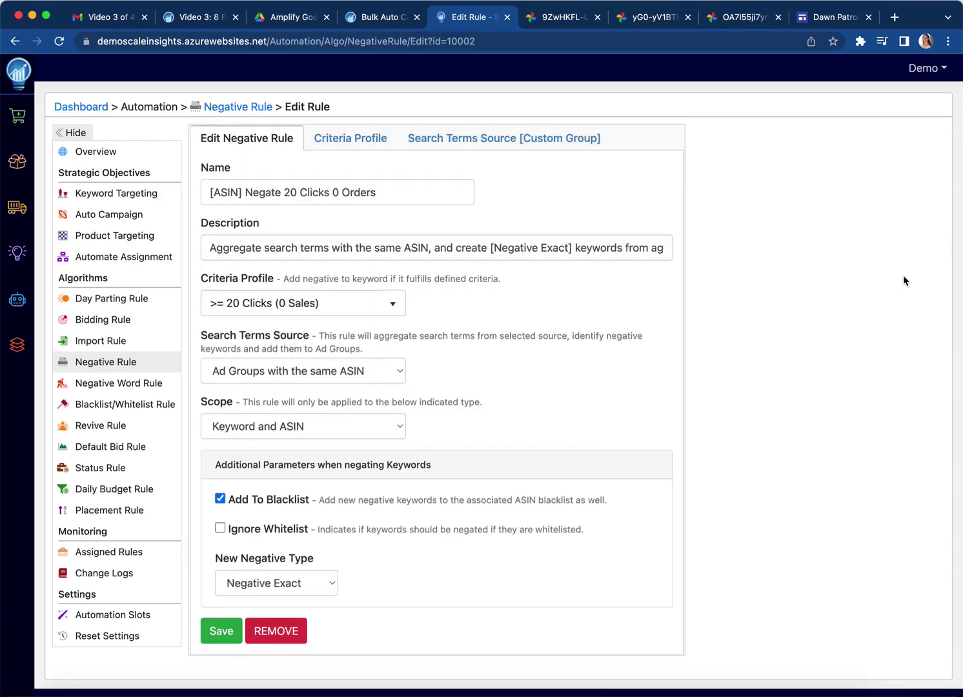
{"action": "left_click", "coordinate": [377, 151]}
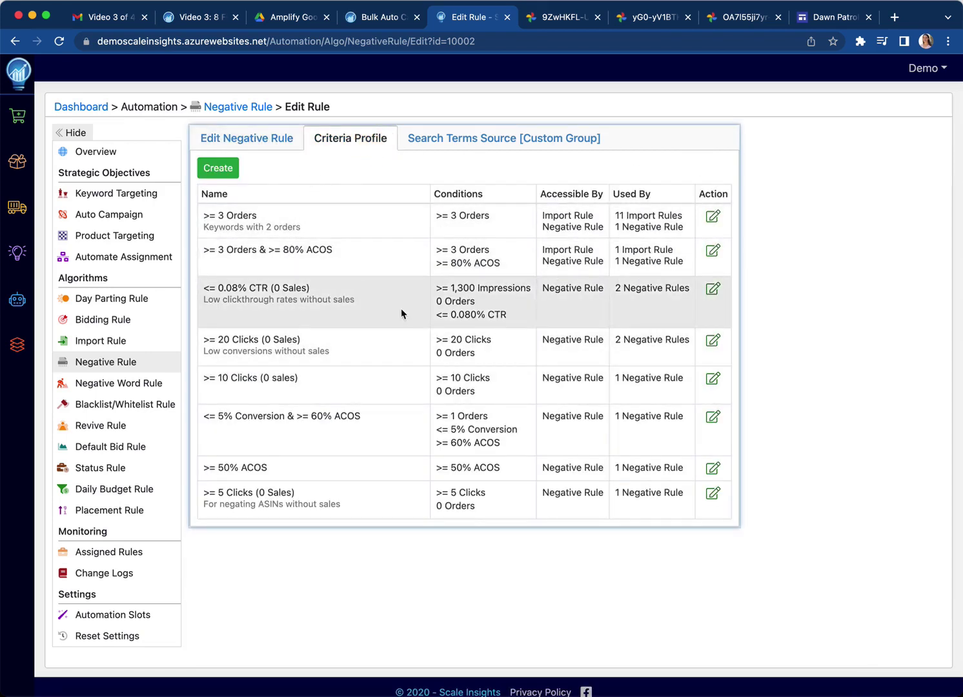
{"action": "left_click", "coordinate": [713, 219]}
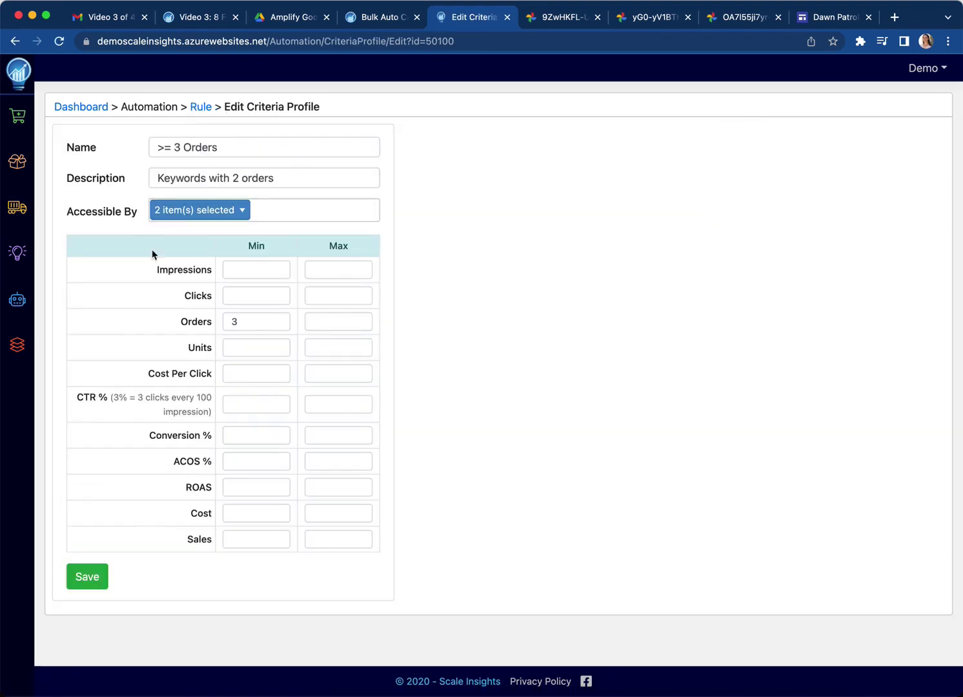
{"action": "left_click", "coordinate": [15, 41]}
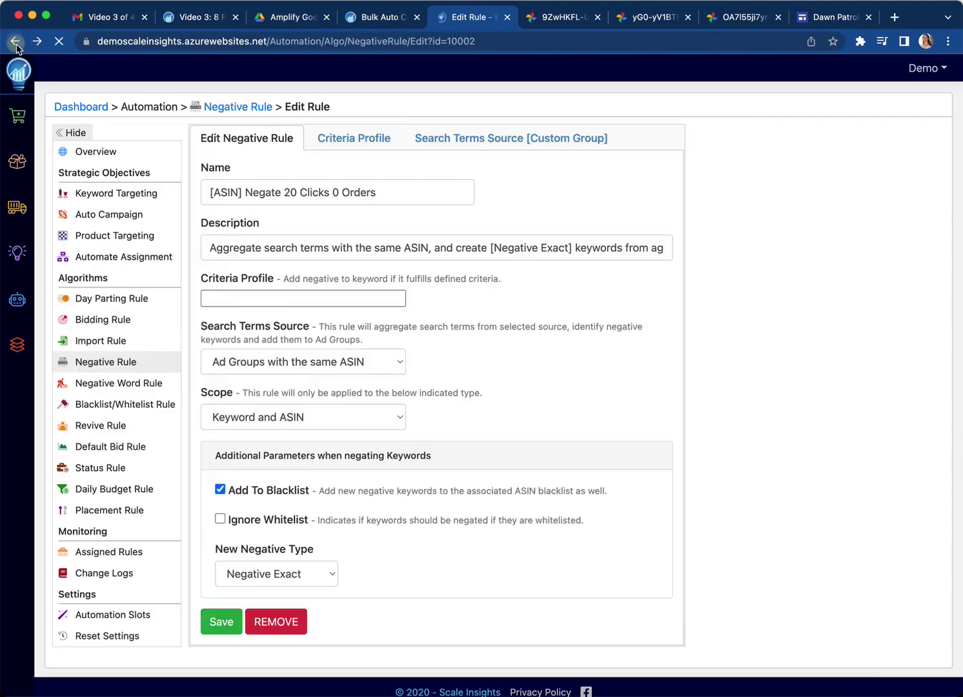
{"action": "left_click", "coordinate": [391, 304]}
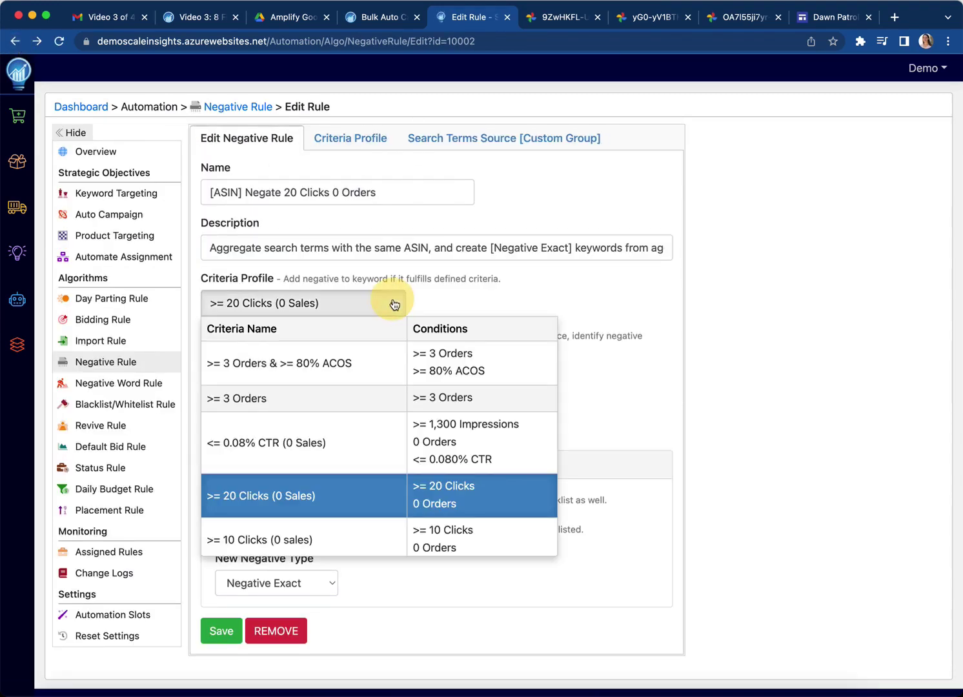
{"action": "left_click", "coordinate": [469, 298]}
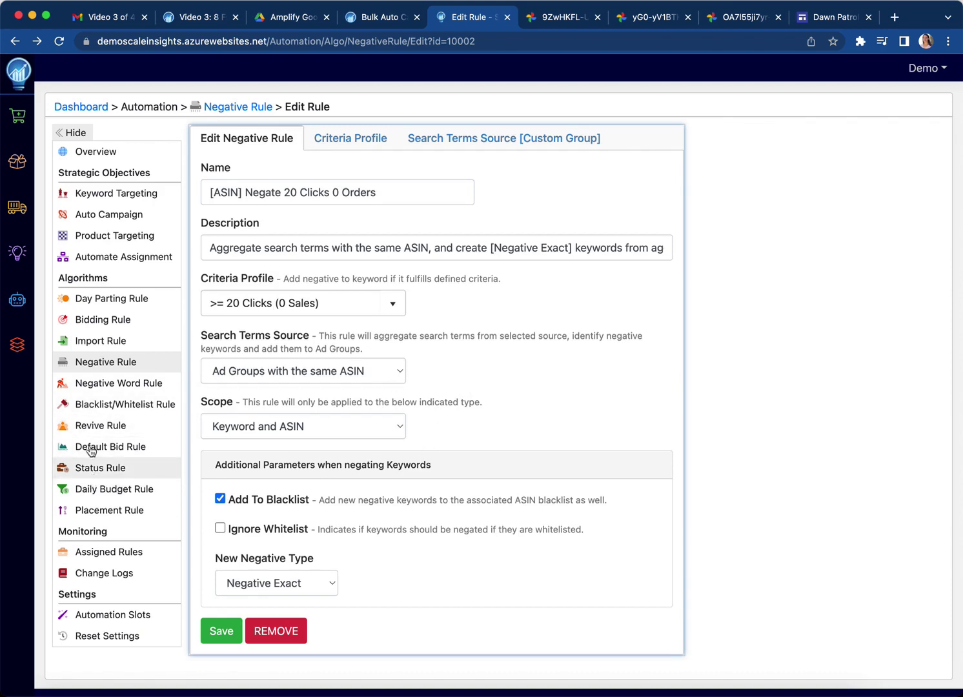
Open the >= 20 Clicks (0 Sales) profile, highlight its 20-click minimum, then go to Dashboard
{"action": "left_click", "coordinate": [343, 147]}
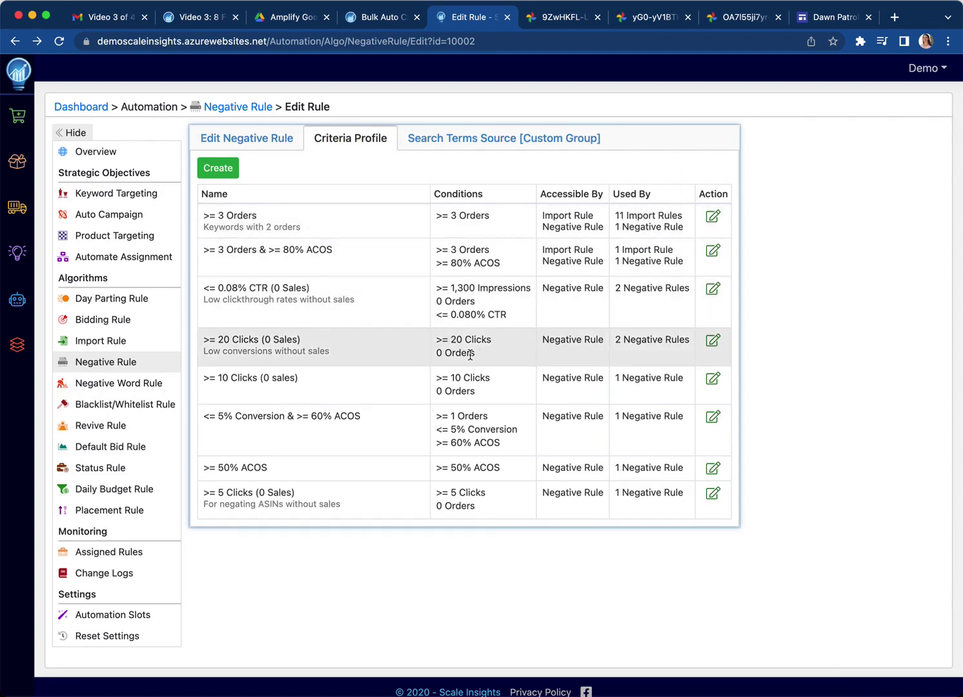
{"action": "left_click", "coordinate": [713, 340]}
{"action": "double_click", "coordinate": [239, 295]}
{"action": "left_click", "coordinate": [518, 310]}
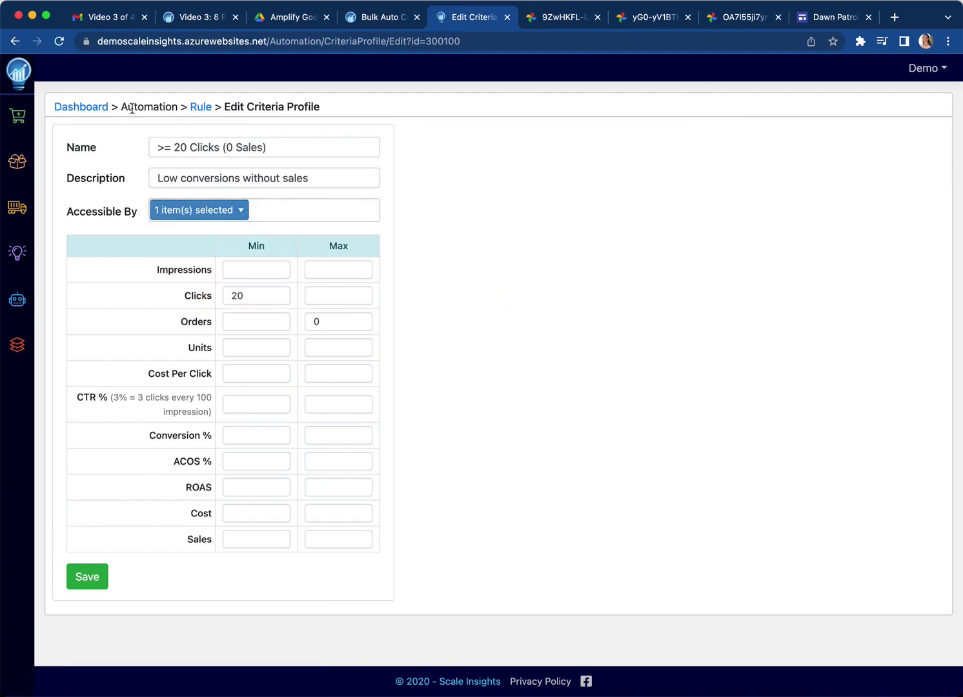
{"action": "left_click", "coordinate": [81, 107]}
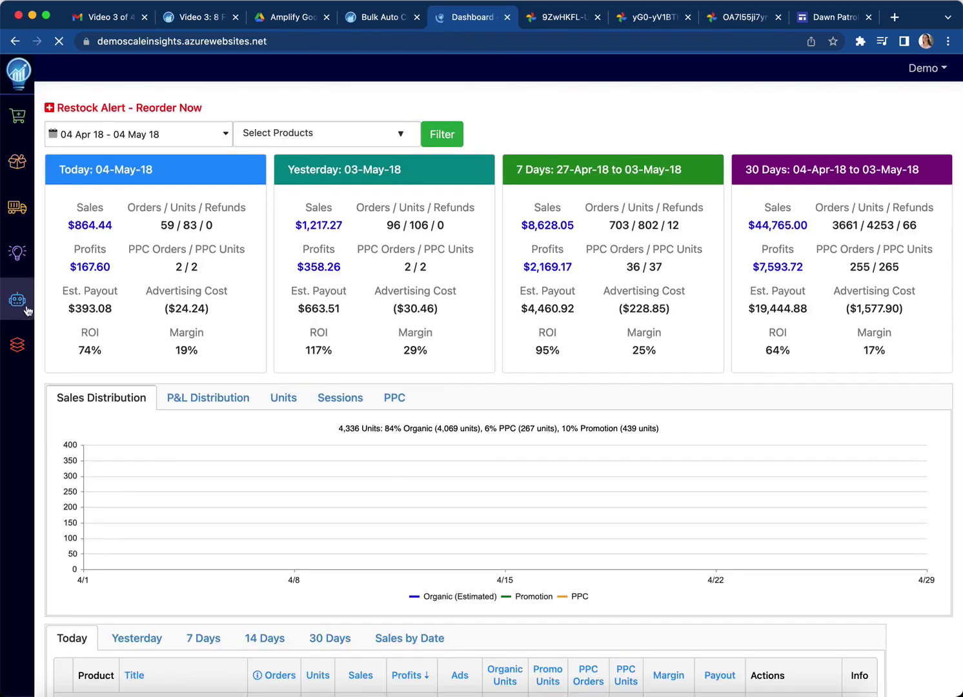
Move through Mass Campaigns and Automation back to the Negative Rules list
{"action": "left_click", "coordinate": [20, 348]}
{"action": "left_click", "coordinate": [18, 300]}
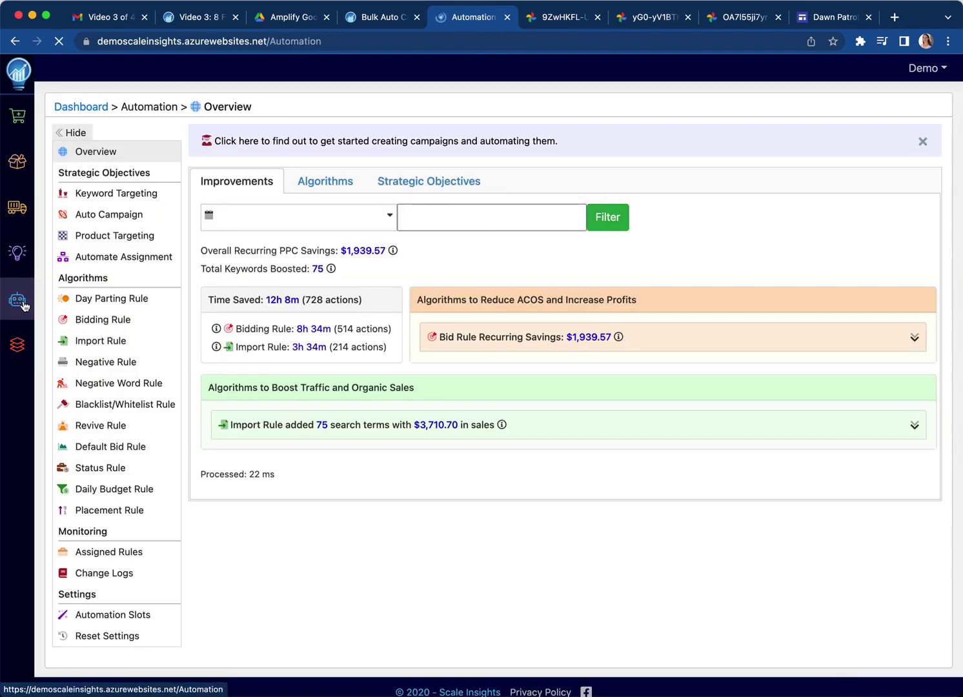
{"action": "left_click", "coordinate": [103, 360]}
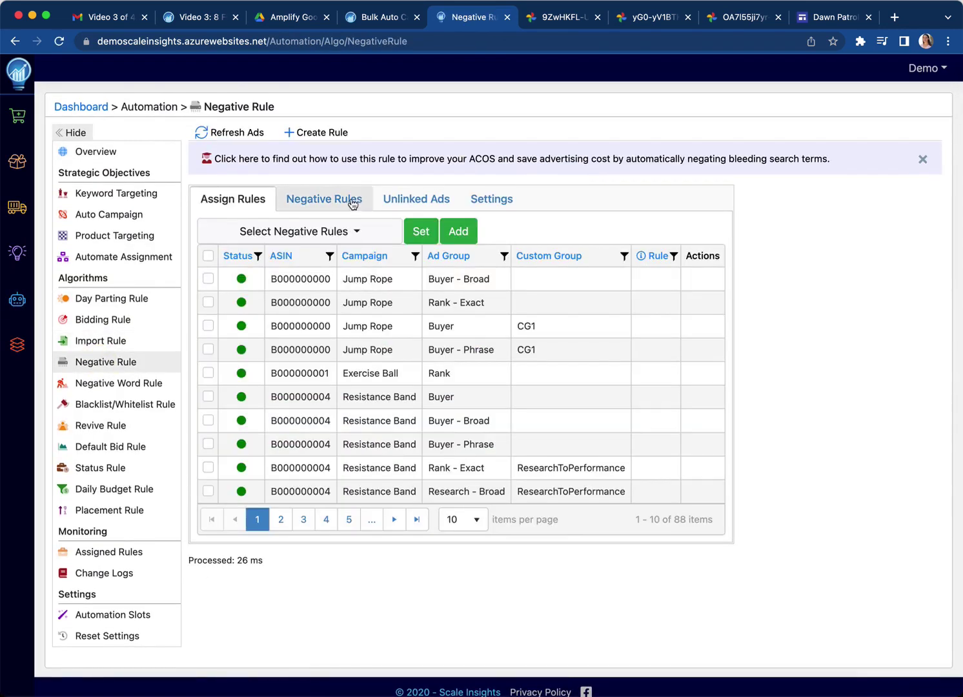
{"action": "left_click", "coordinate": [354, 200]}
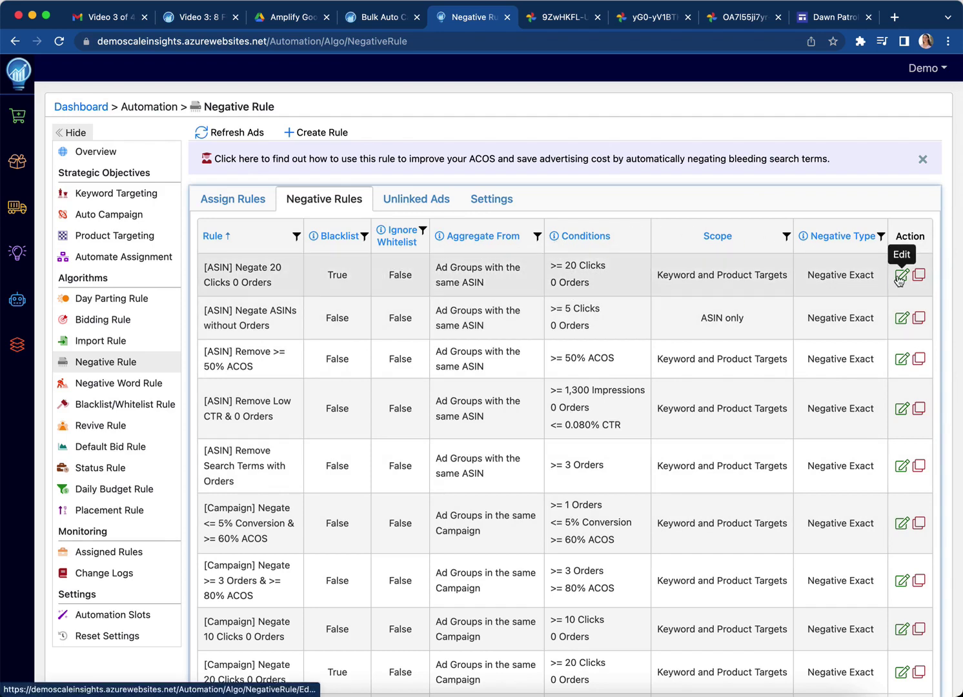
Revisit the brick-and-house diagram, highlight Strategic Objectives, and open Keyword Targeting
{"action": "left_click", "coordinate": [638, 19]}
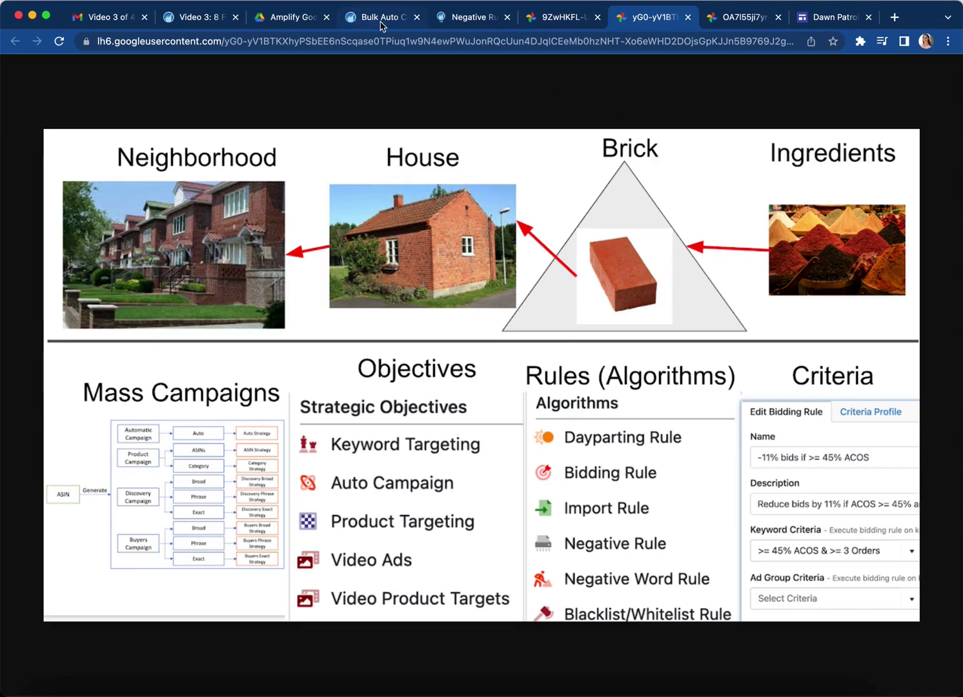
{"action": "left_click", "coordinate": [468, 25]}
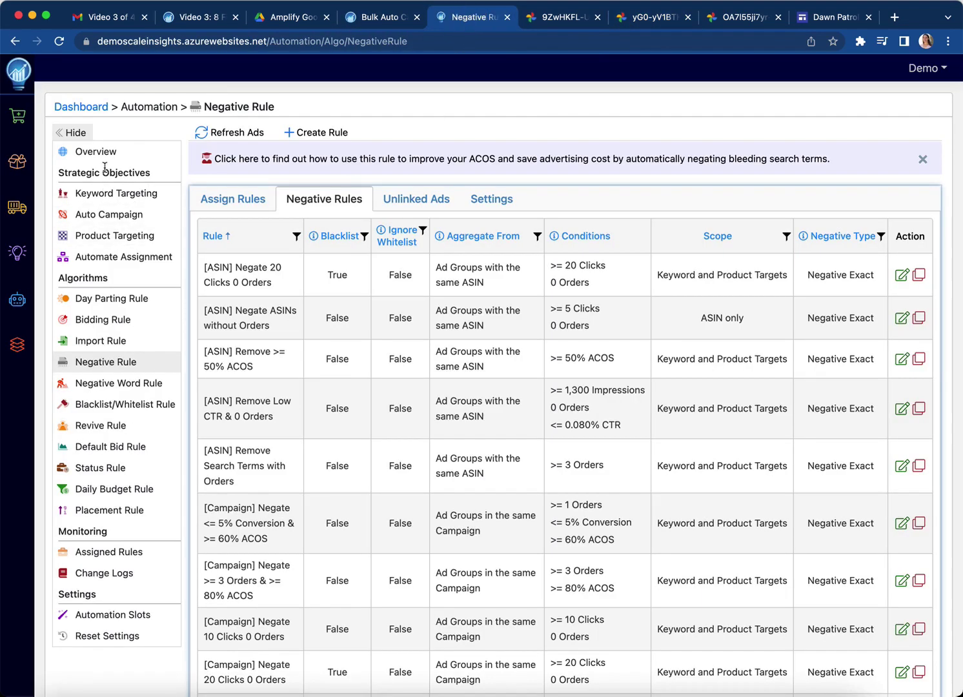
{"action": "left_click_drag", "start_coordinate": [58, 174], "coordinate": [142, 174]}
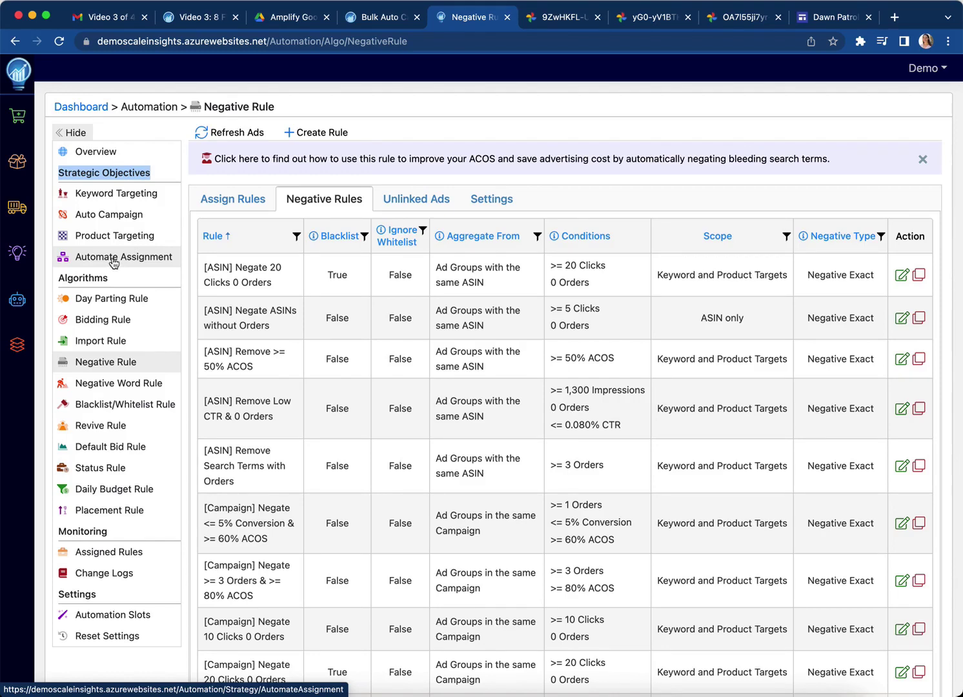
{"action": "left_click", "coordinate": [104, 197]}
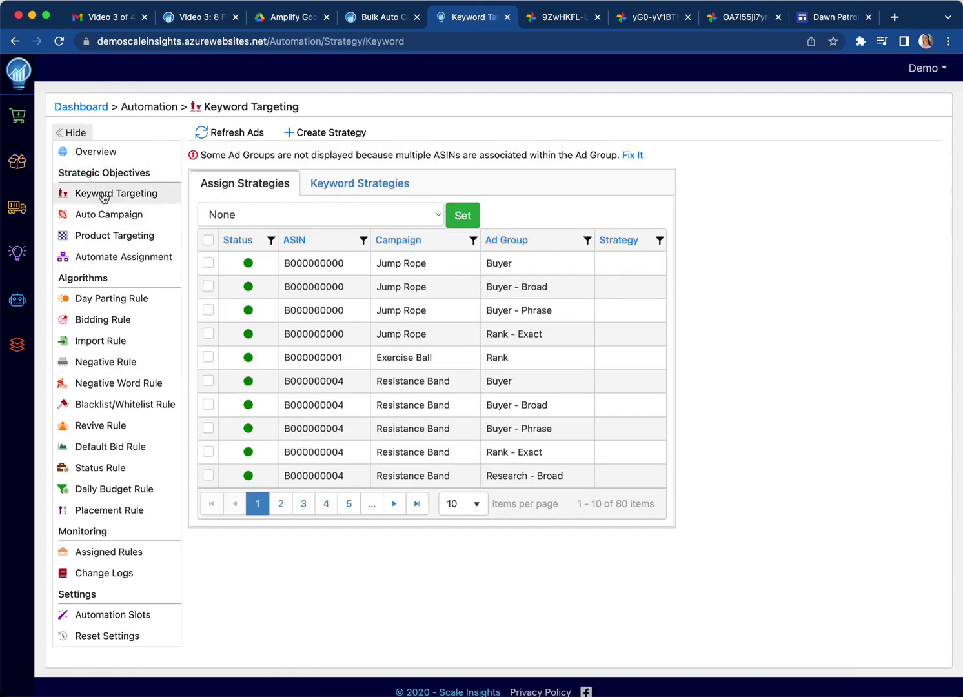
Show the Keyword Strategies tab and scroll through all 11 strategies and back to the top
{"action": "left_click", "coordinate": [362, 186]}
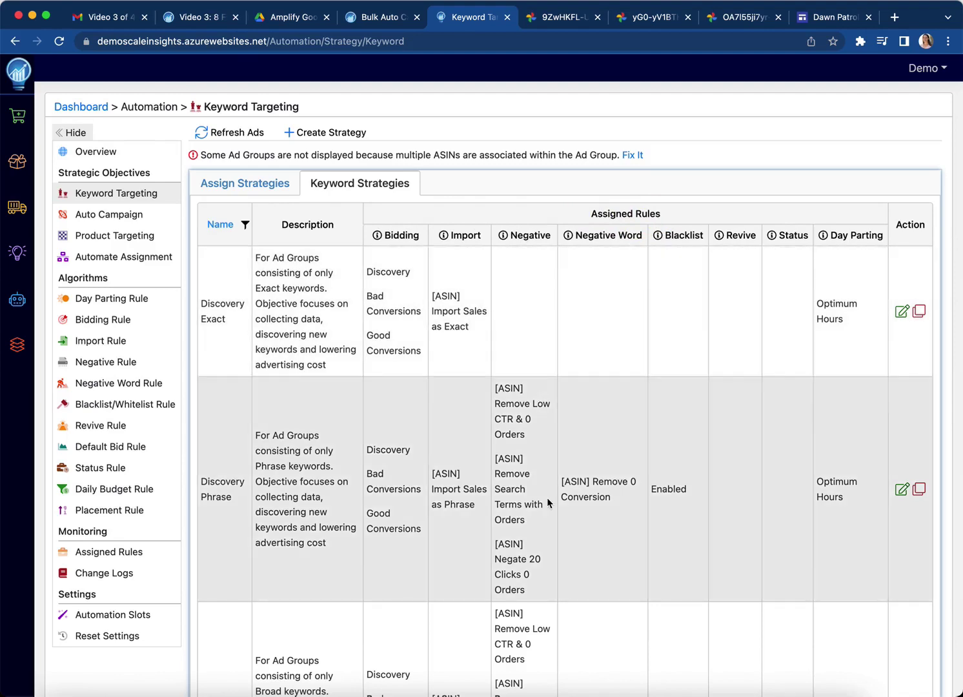
{"action": "scroll", "coordinate": [548, 502], "scroll_direction": "down", "scroll_amount": 3}
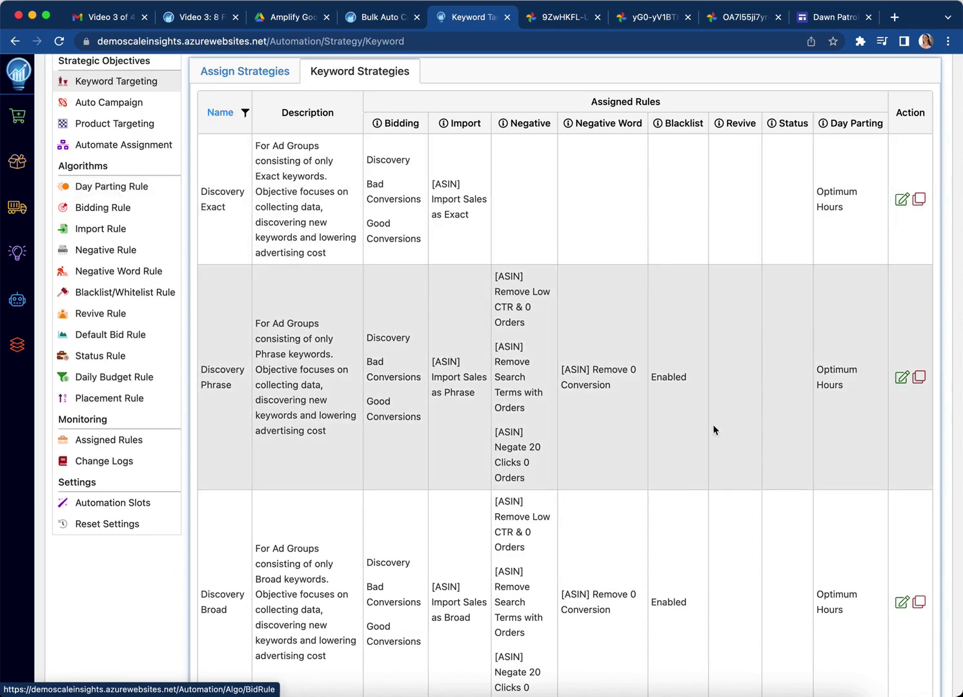
{"action": "scroll", "coordinate": [702, 465], "scroll_direction": "down", "scroll_amount": 3}
{"action": "scroll", "coordinate": [649, 494], "scroll_direction": "down", "scroll_amount": 15}
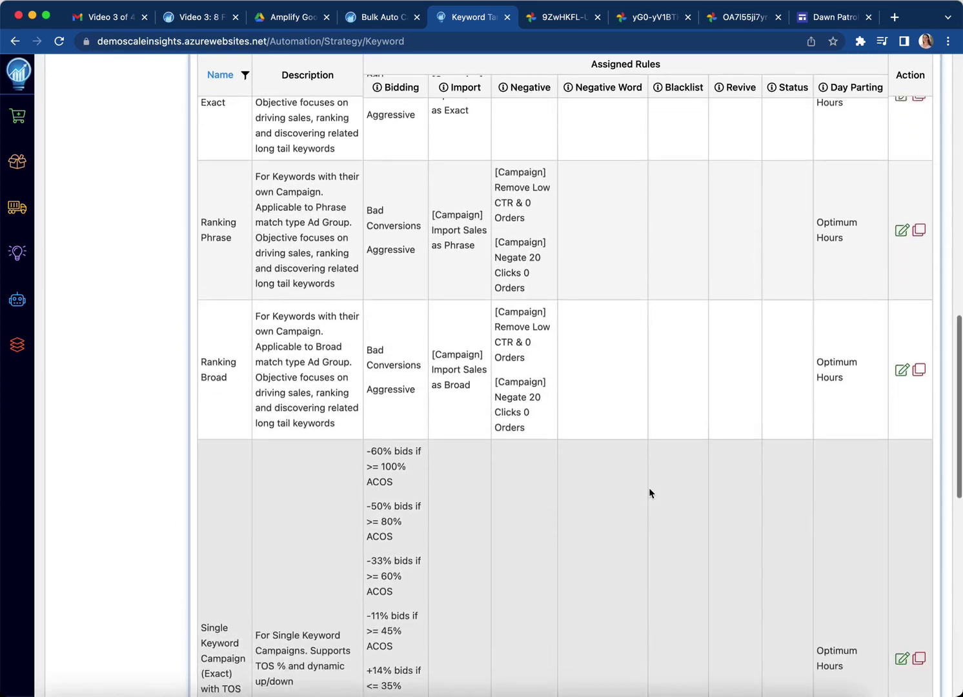
{"action": "scroll", "coordinate": [649, 494], "scroll_direction": "down", "scroll_amount": 15}
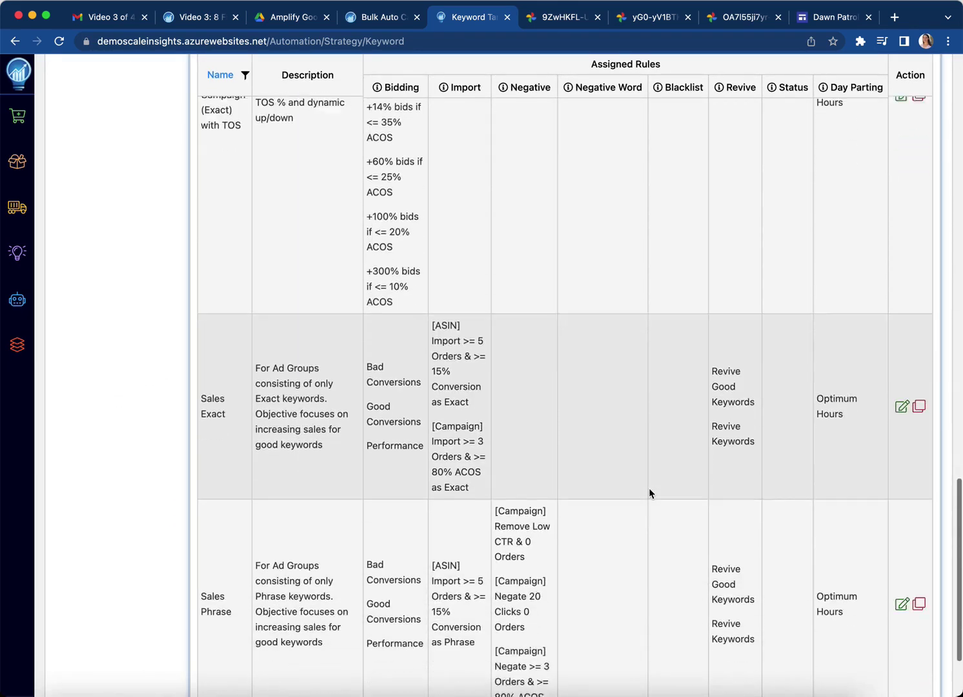
{"action": "scroll", "coordinate": [649, 494], "scroll_direction": "up", "scroll_amount": 3}
{"action": "scroll", "coordinate": [649, 494], "scroll_direction": "down", "scroll_amount": 4}
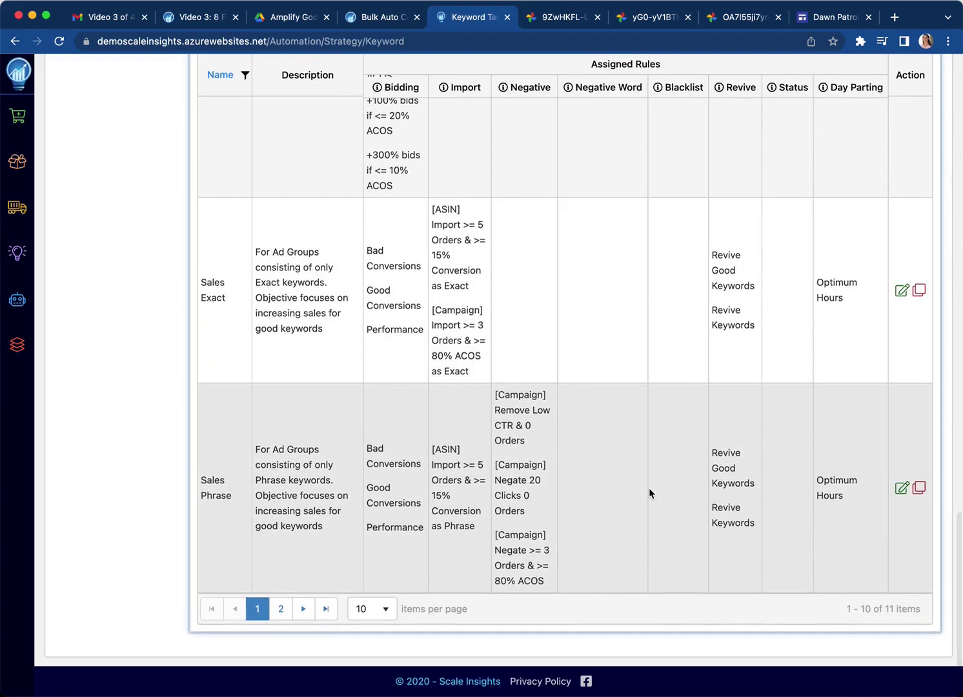
{"action": "scroll", "coordinate": [540, 456], "scroll_direction": "up", "scroll_amount": 6}
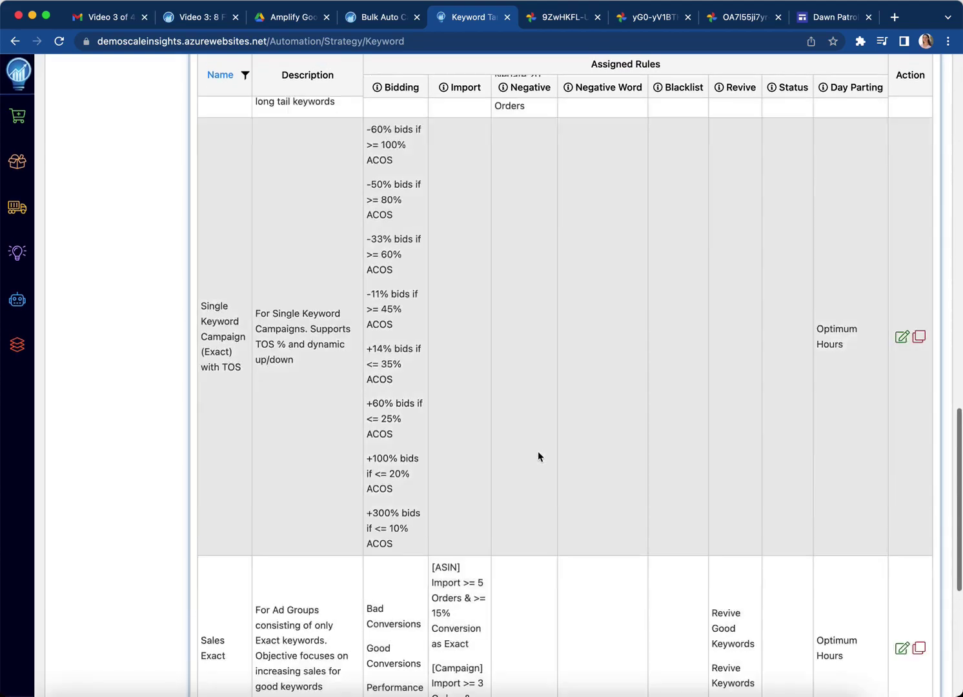
{"action": "scroll", "coordinate": [581, 480], "scroll_direction": "up", "scroll_amount": 20}
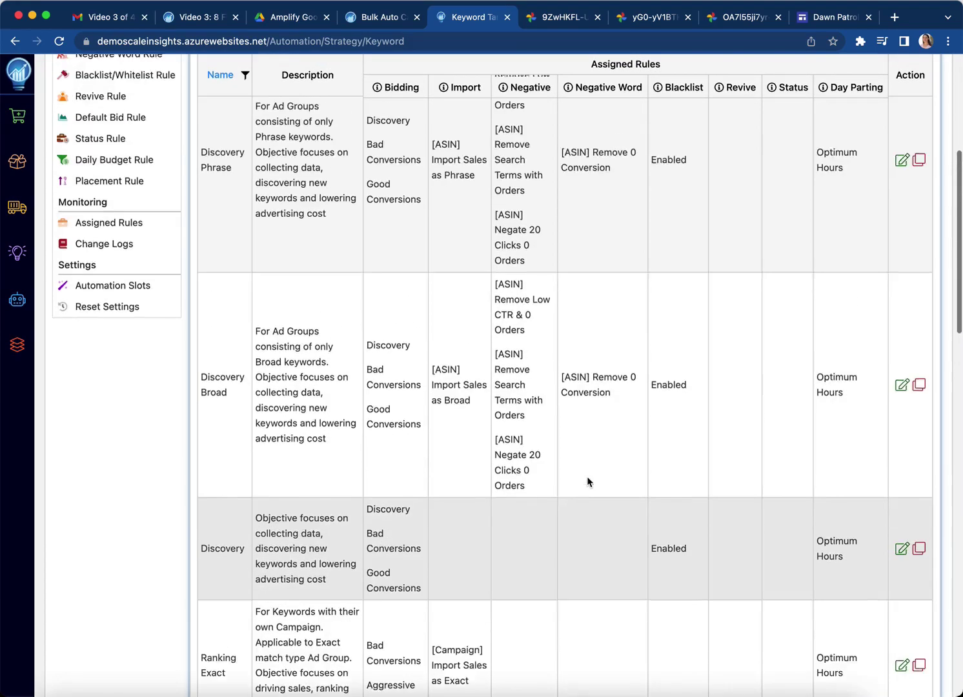
{"action": "scroll", "coordinate": [210, 379], "scroll_direction": "up", "scroll_amount": 5}
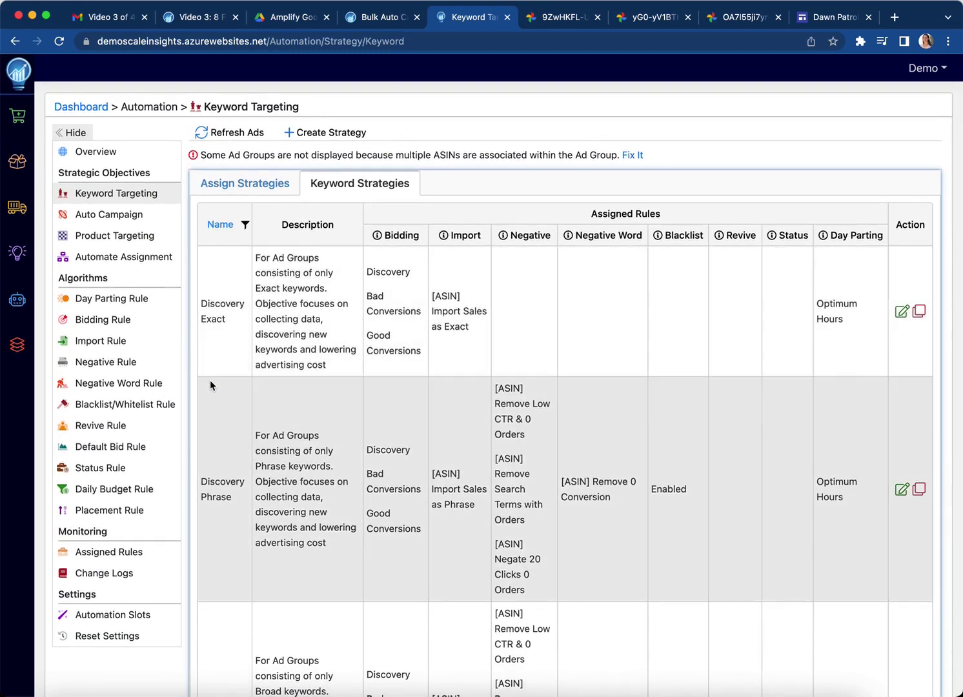
{"action": "mouse_move", "coordinate": [25, 324]}
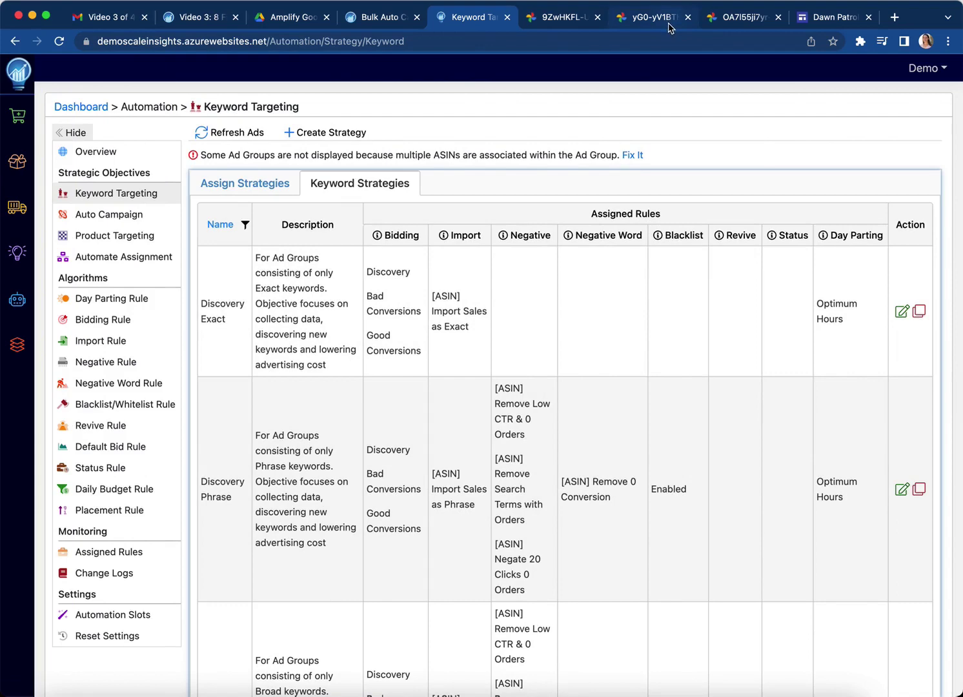
{"action": "left_click", "coordinate": [670, 26]}
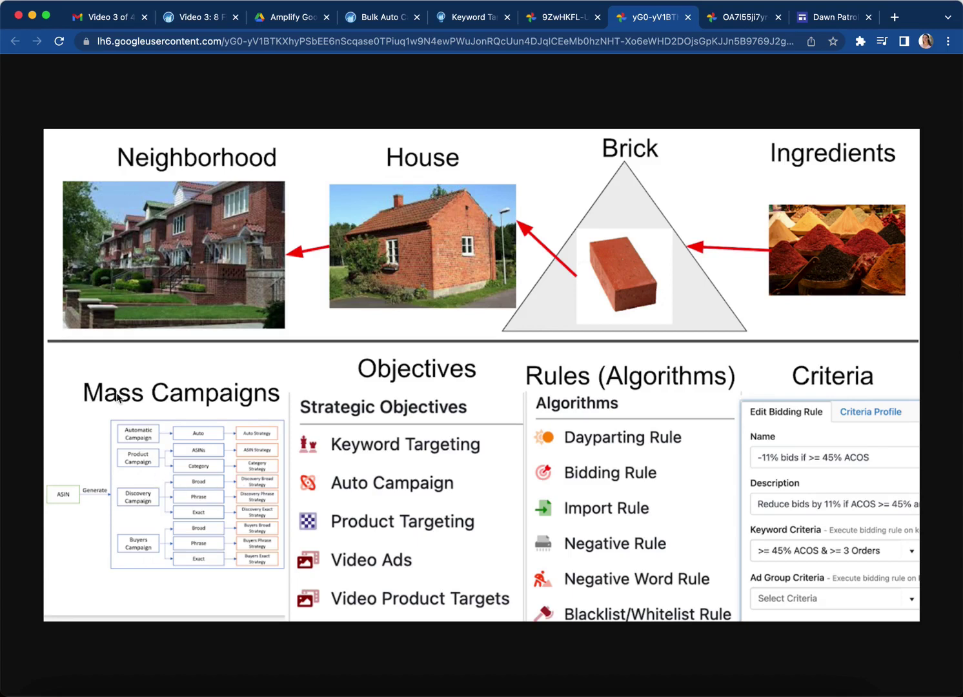
{"action": "left_click", "coordinate": [565, 27]}
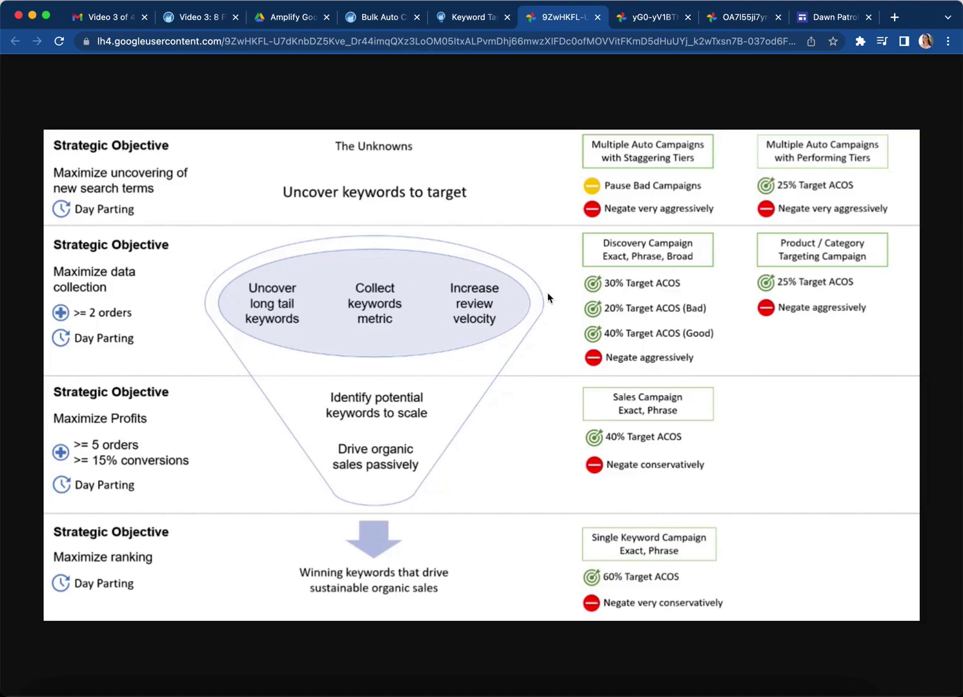
Return to the Keyword Targeting page, then go to the Mass Campaigns Overview
{"action": "left_click", "coordinate": [475, 19]}
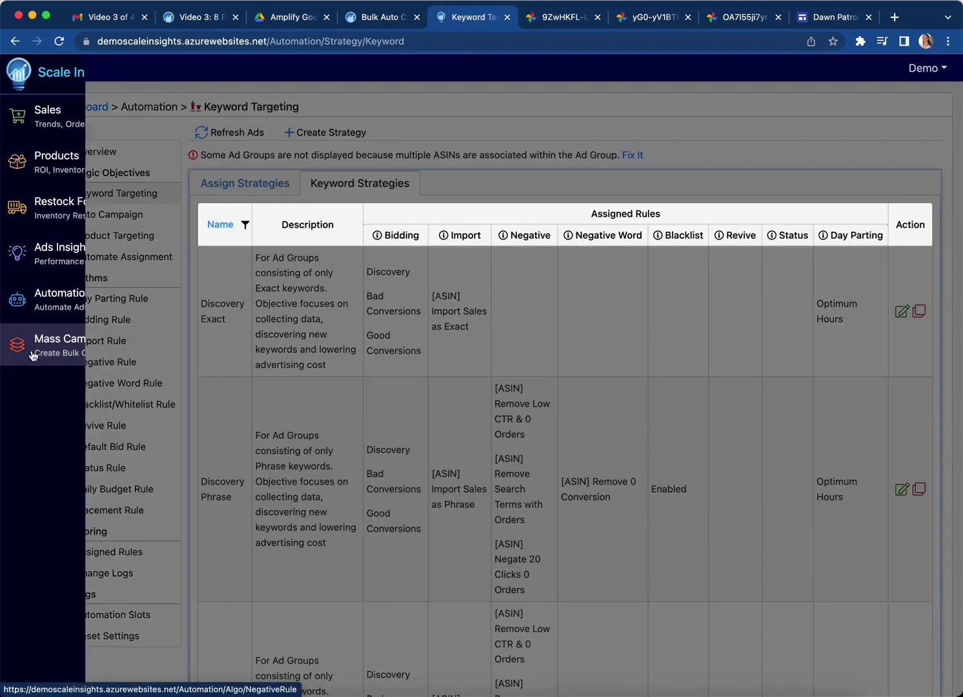
{"action": "left_click", "coordinate": [32, 355]}
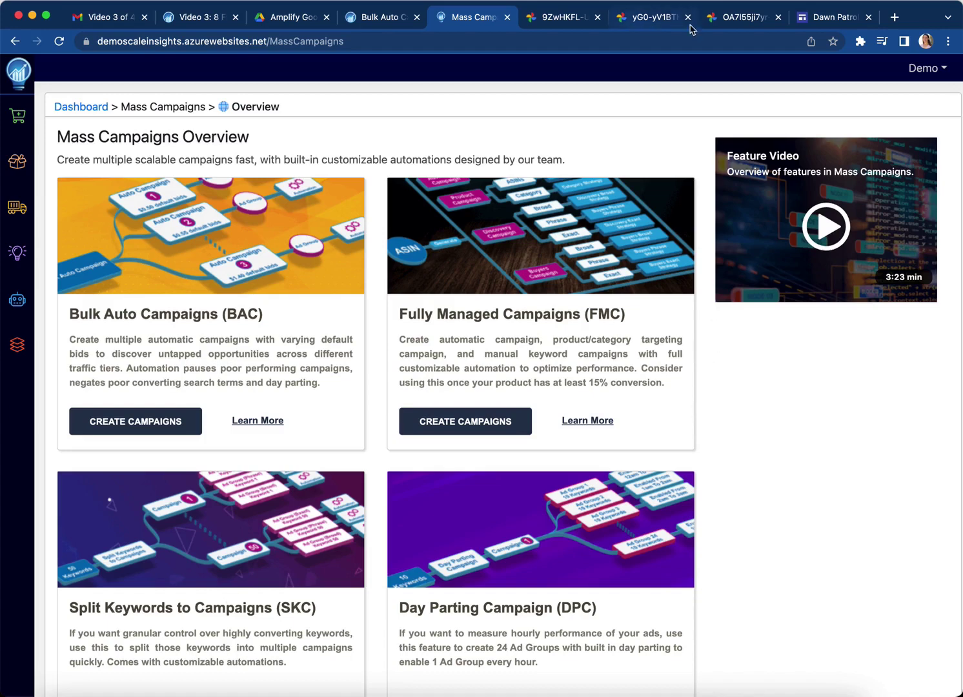
Display the Mass Campaign Suggested Lifecycle chart for BAC, FMC and SKC campaigns
{"action": "left_click", "coordinate": [744, 18]}
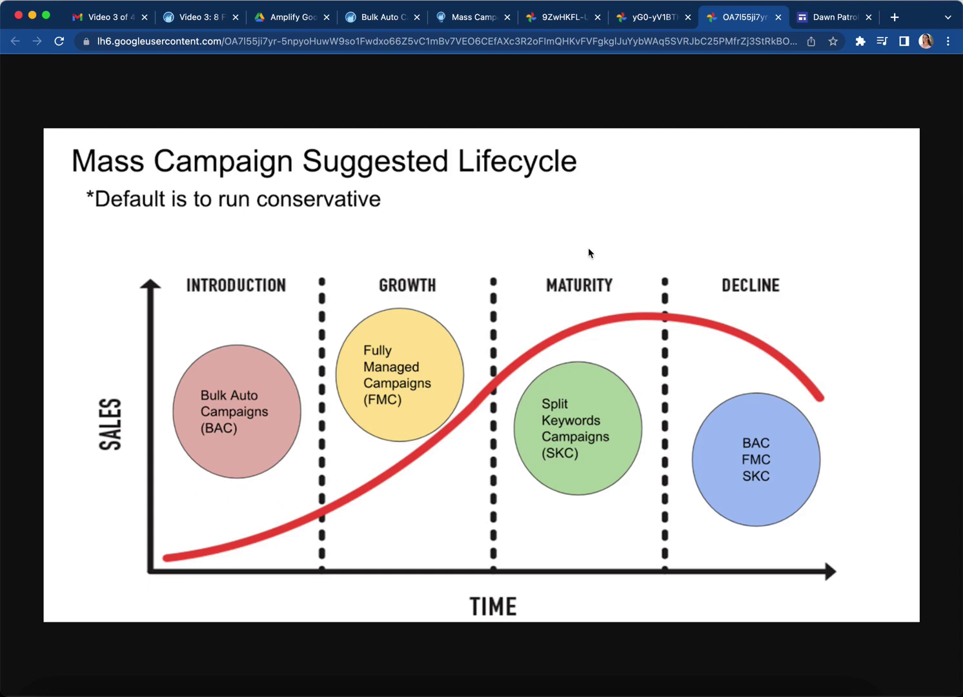
Back on Mass Campaigns, open the FMC card's Learn More explanation of ASIN-generated campaigns and strategies
{"action": "left_click", "coordinate": [484, 19]}
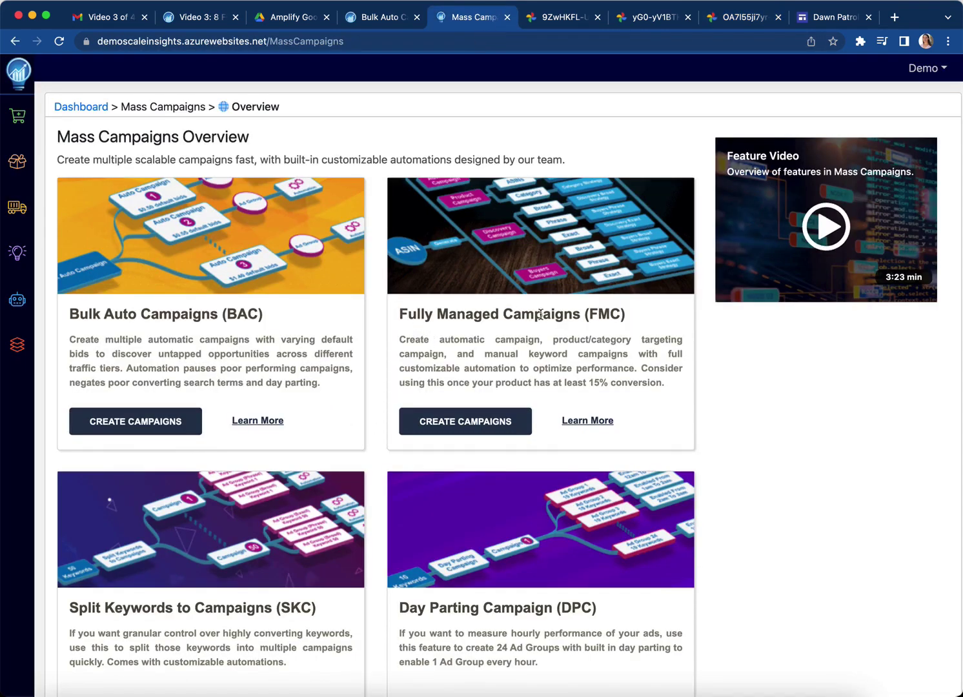
{"action": "left_click", "coordinate": [597, 427]}
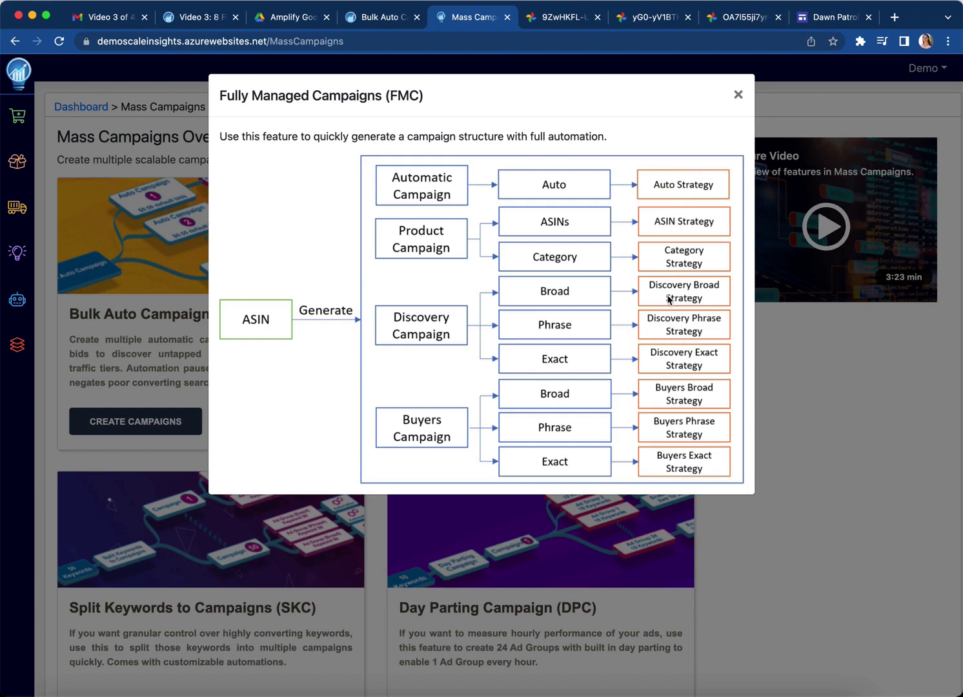
{"action": "left_click", "coordinate": [686, 332]}
Close the FMC explanation, revisit the strategic objectives and building-blocks slides, then return to Mass Campaigns
{"action": "left_click", "coordinate": [739, 95]}
{"action": "left_click", "coordinate": [572, 17]}
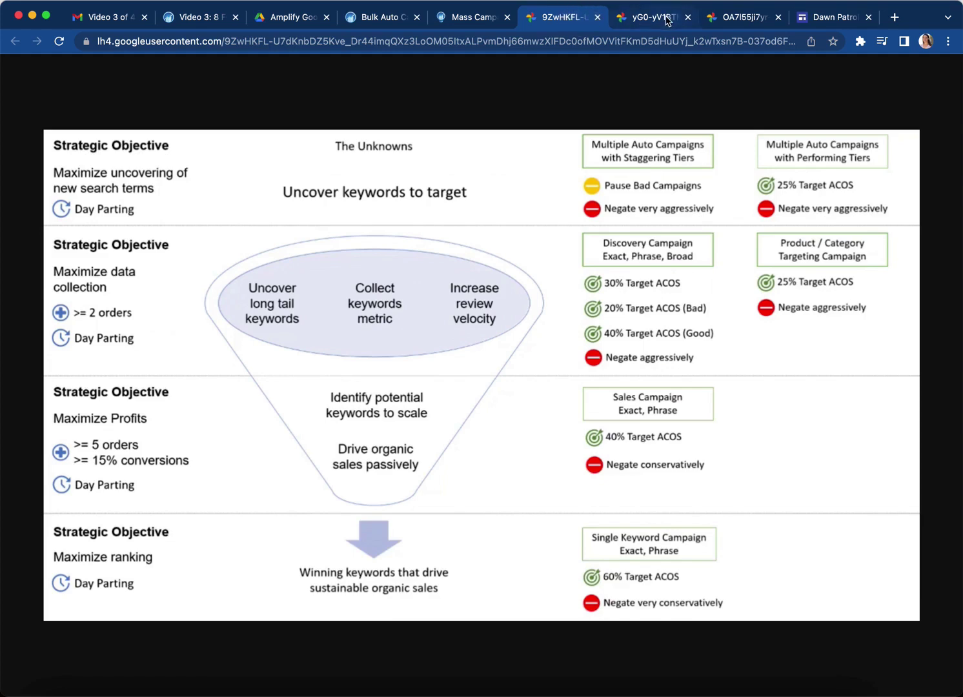
{"action": "left_click", "coordinate": [643, 22]}
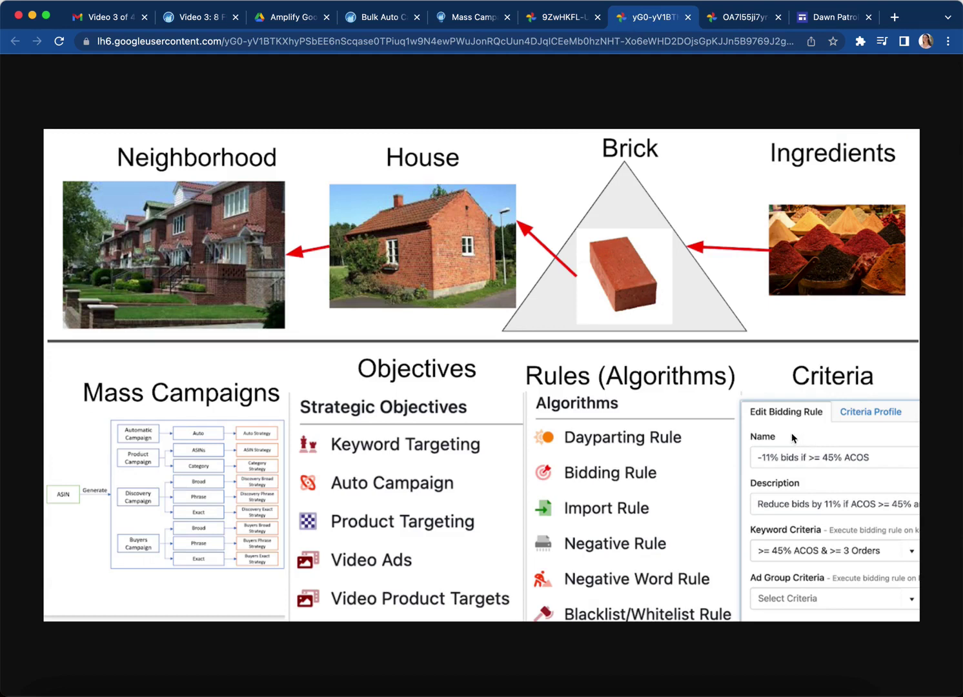
{"action": "left_click", "coordinate": [480, 23]}
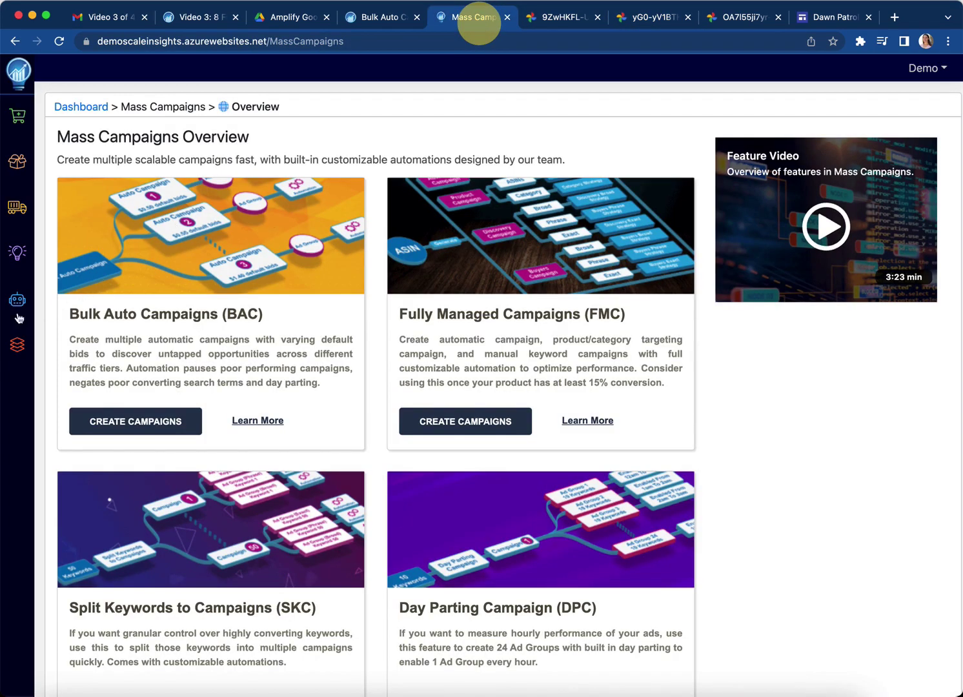
Look over the Automation overview, then briefly reopen and close the Fully Managed Campaigns explanation
{"action": "mouse_move", "coordinate": [20, 303]}
{"action": "left_click", "coordinate": [37, 301]}
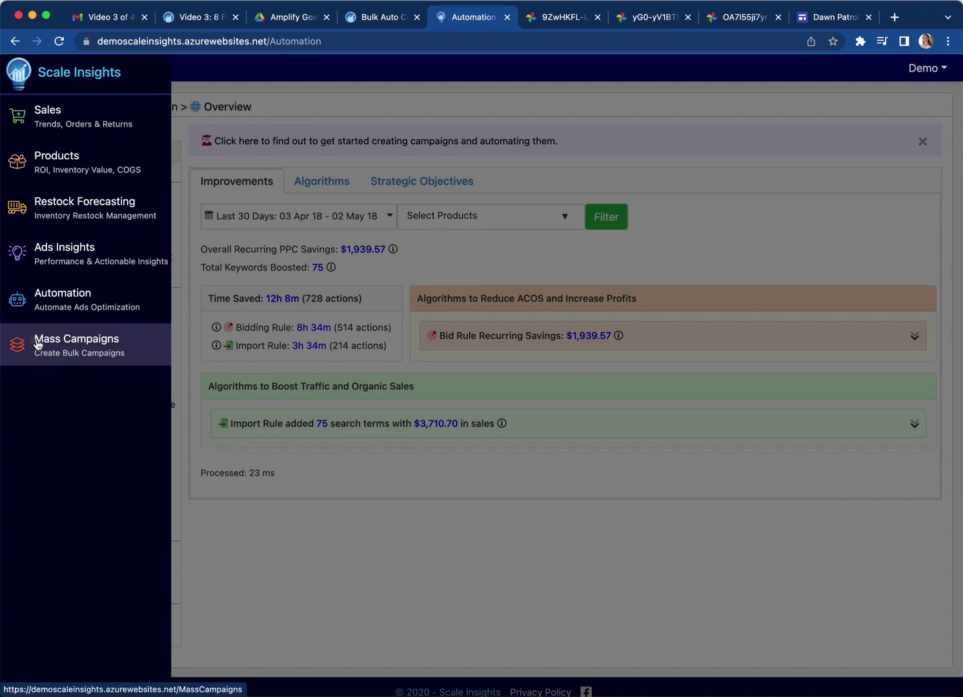
{"action": "left_click", "coordinate": [37, 342]}
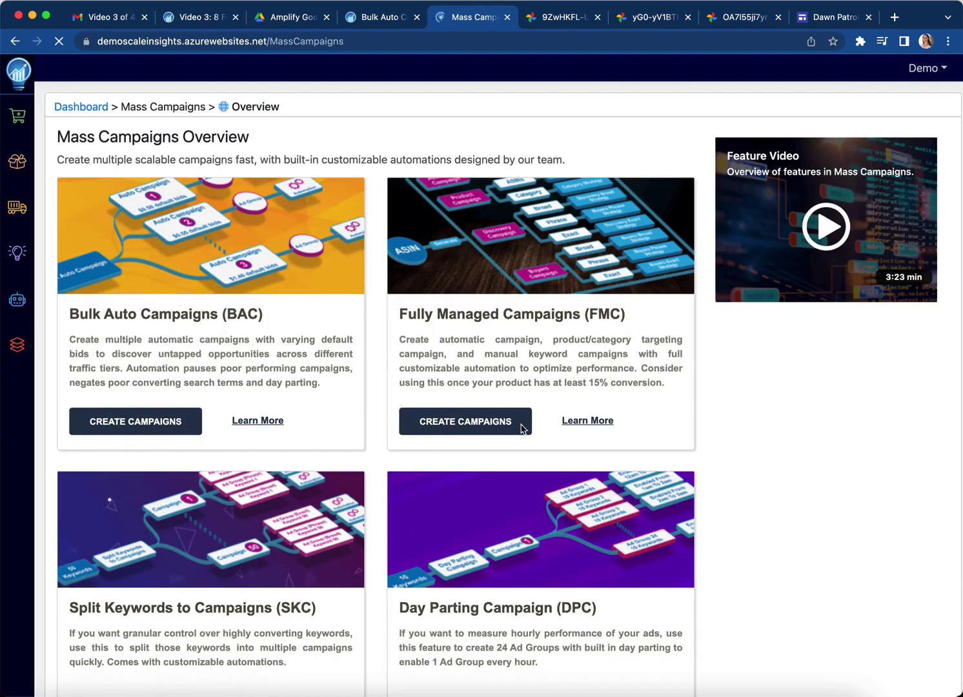
{"action": "left_click", "coordinate": [591, 423]}
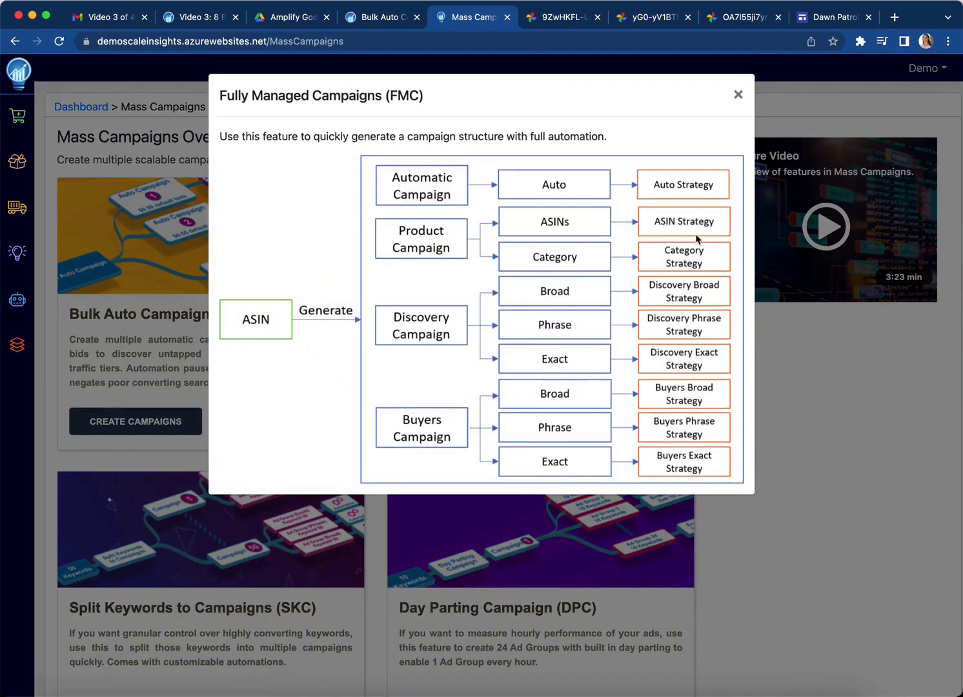
{"action": "left_click", "coordinate": [166, 356]}
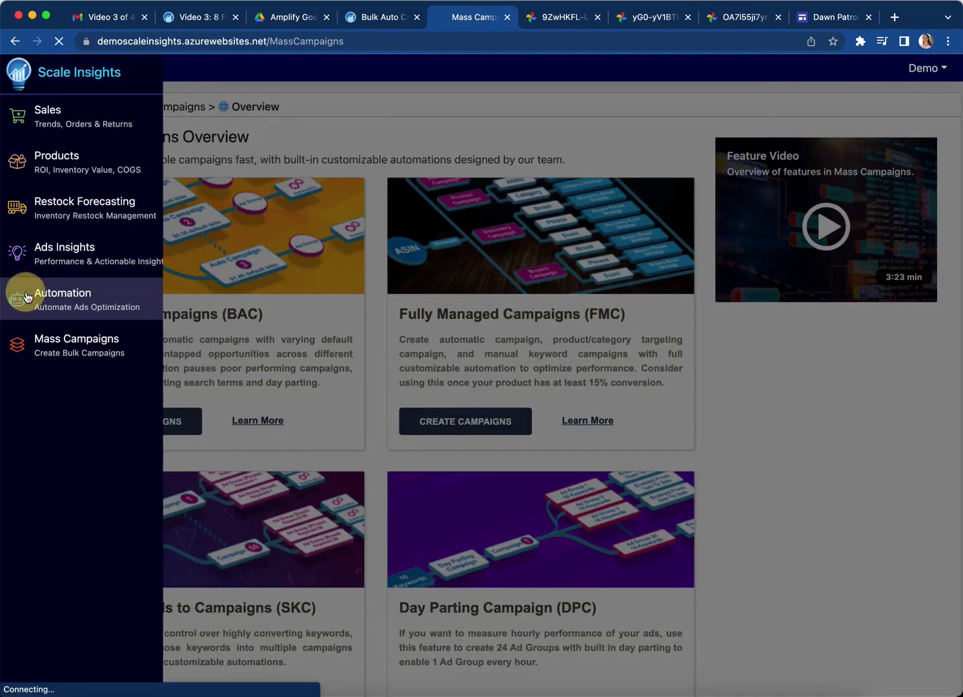
Review Keyword Targeting's Keyword Strategies and the Import Rule page, ending on Keyword Strategies
{"action": "left_click", "coordinate": [22, 297]}
{"action": "mouse_move", "coordinate": [108, 174]}
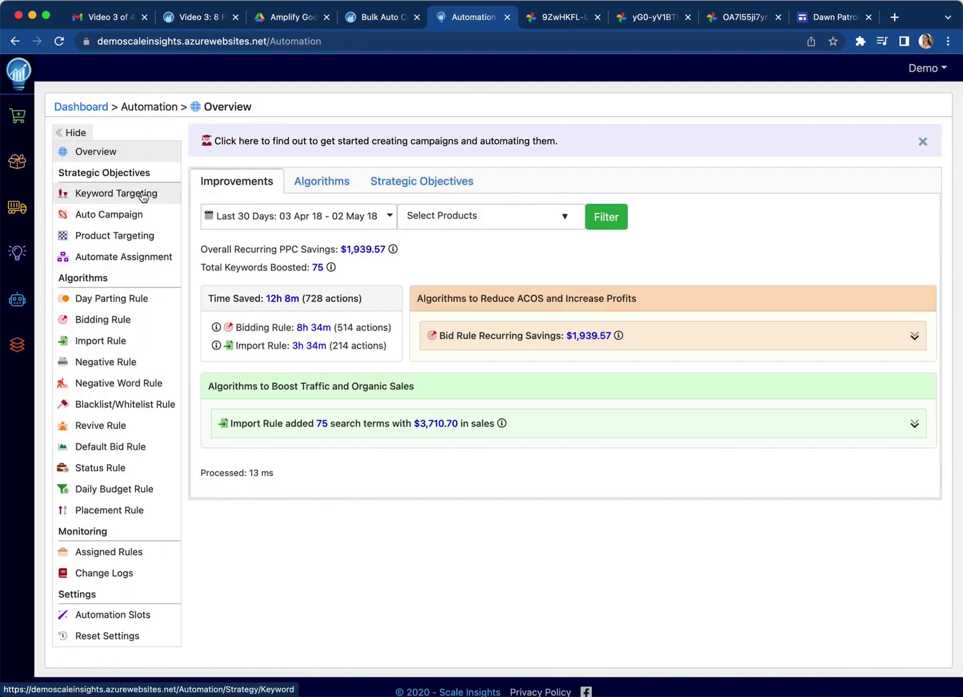
{"action": "left_click", "coordinate": [142, 195]}
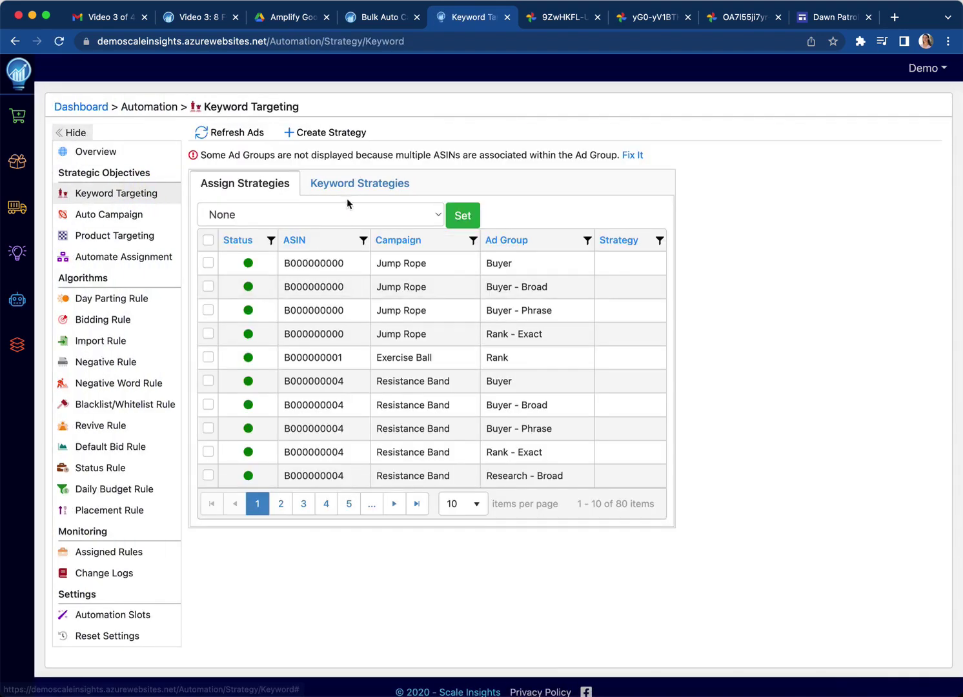
{"action": "left_click", "coordinate": [352, 192]}
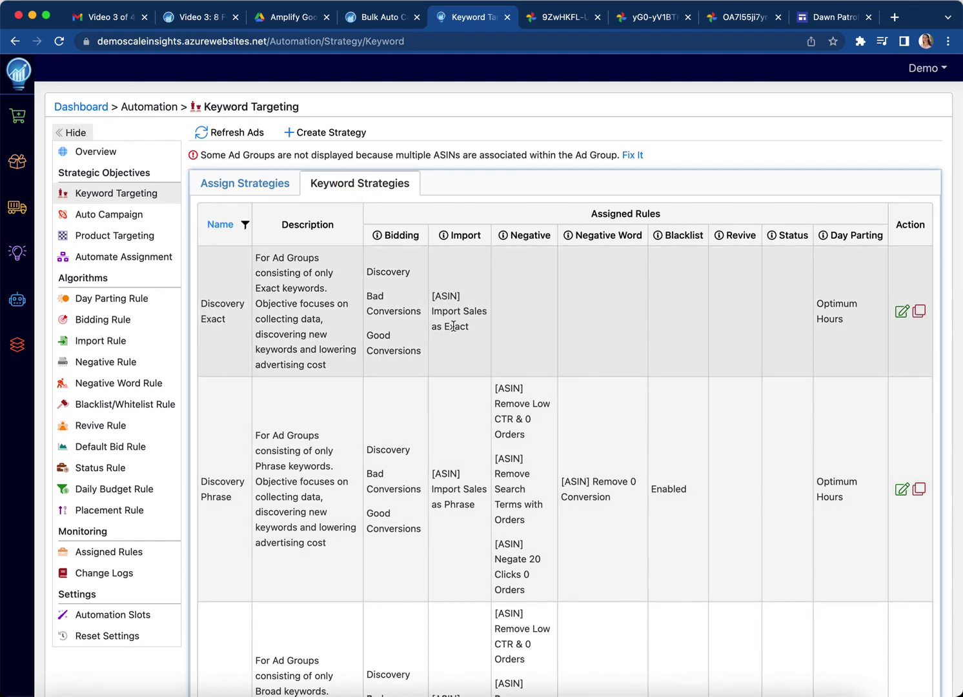
{"action": "left_click", "coordinate": [115, 348]}
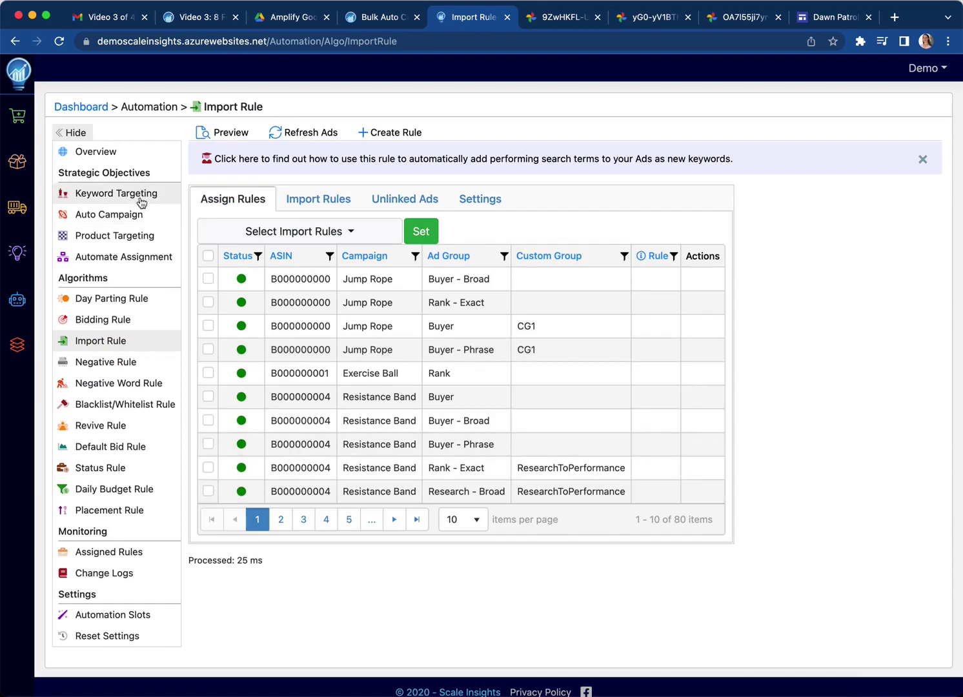
{"action": "left_click", "coordinate": [141, 203]}
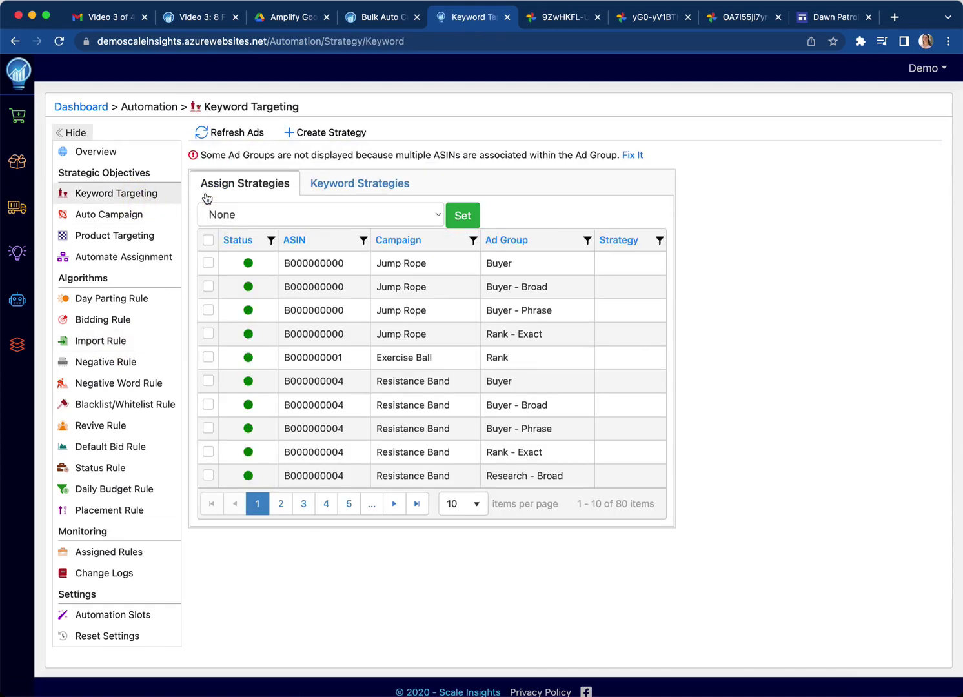
{"action": "left_click", "coordinate": [349, 184]}
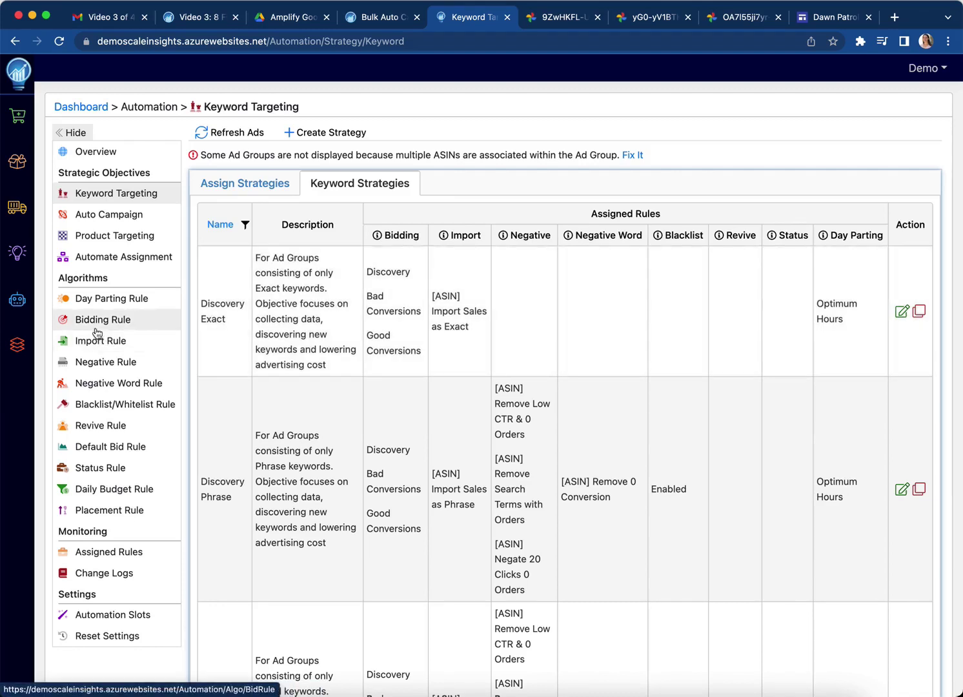
On Assign Strategies, set the Discovery Exact strategy on the ticked Jump Rope Buyer ad group
{"action": "left_click", "coordinate": [245, 183]}
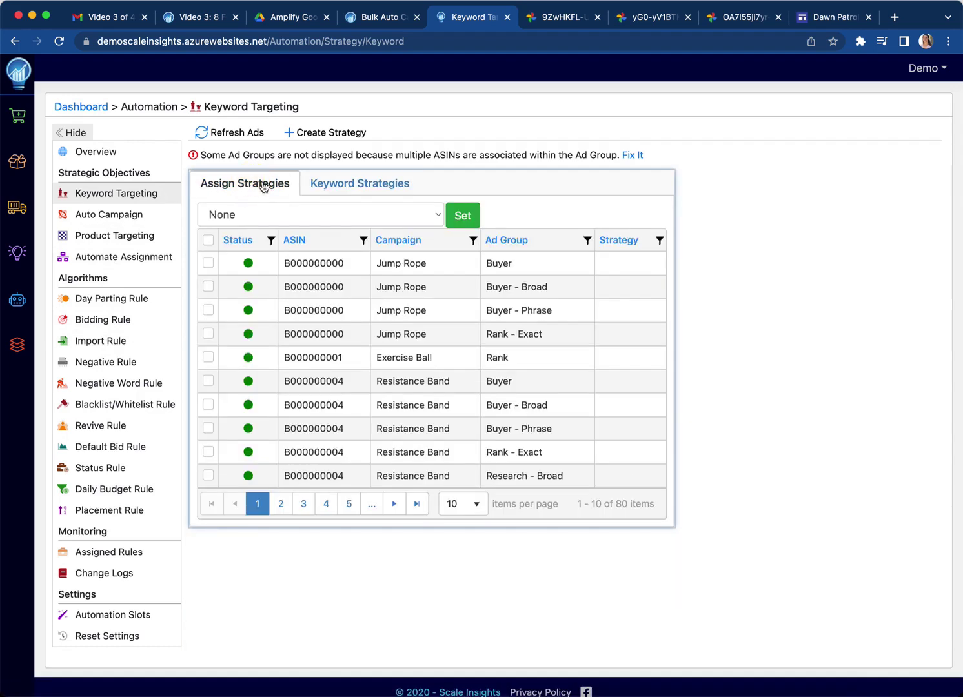
{"action": "left_click", "coordinate": [207, 262]}
{"action": "left_click", "coordinate": [430, 222]}
{"action": "left_click", "coordinate": [370, 234]}
{"action": "left_click", "coordinate": [364, 239]}
{"action": "left_click", "coordinate": [386, 213]}
{"action": "left_click", "coordinate": [386, 214]}
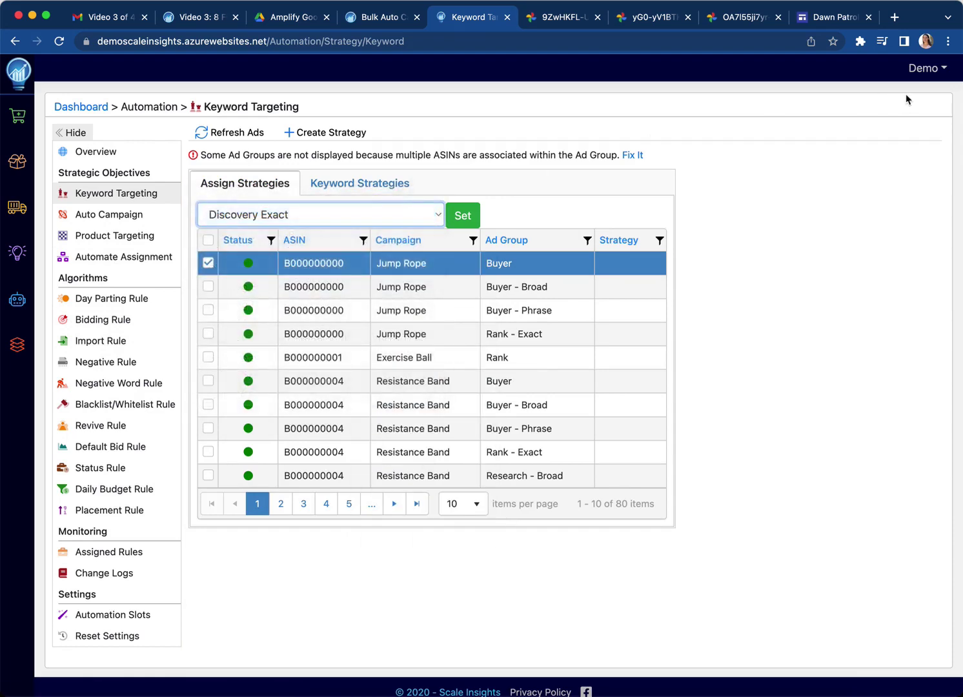
{"action": "left_click", "coordinate": [929, 68]}
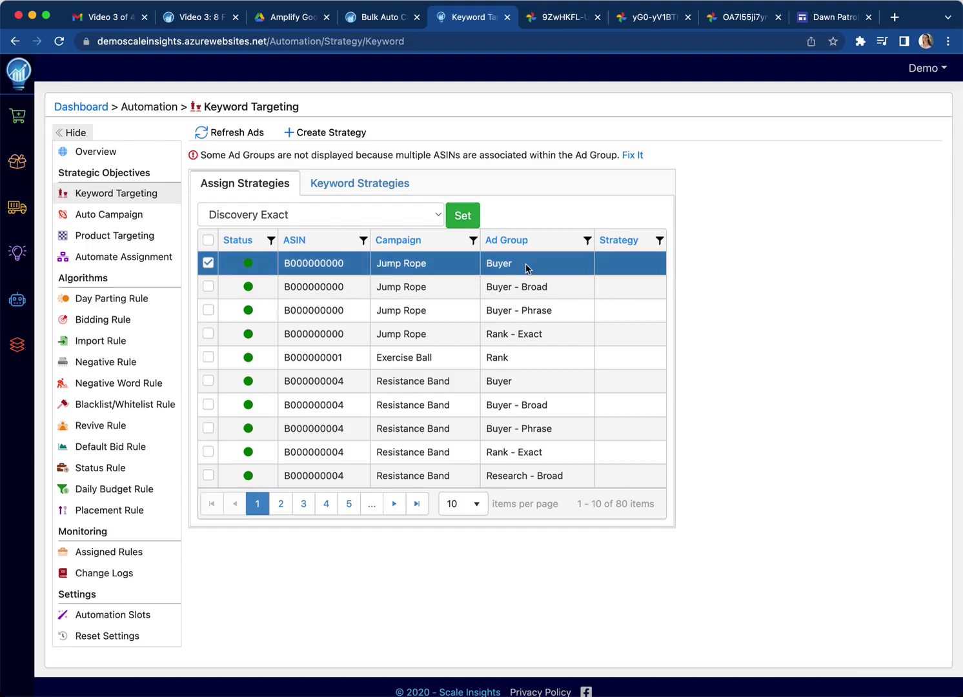
{"action": "left_click", "coordinate": [471, 219]}
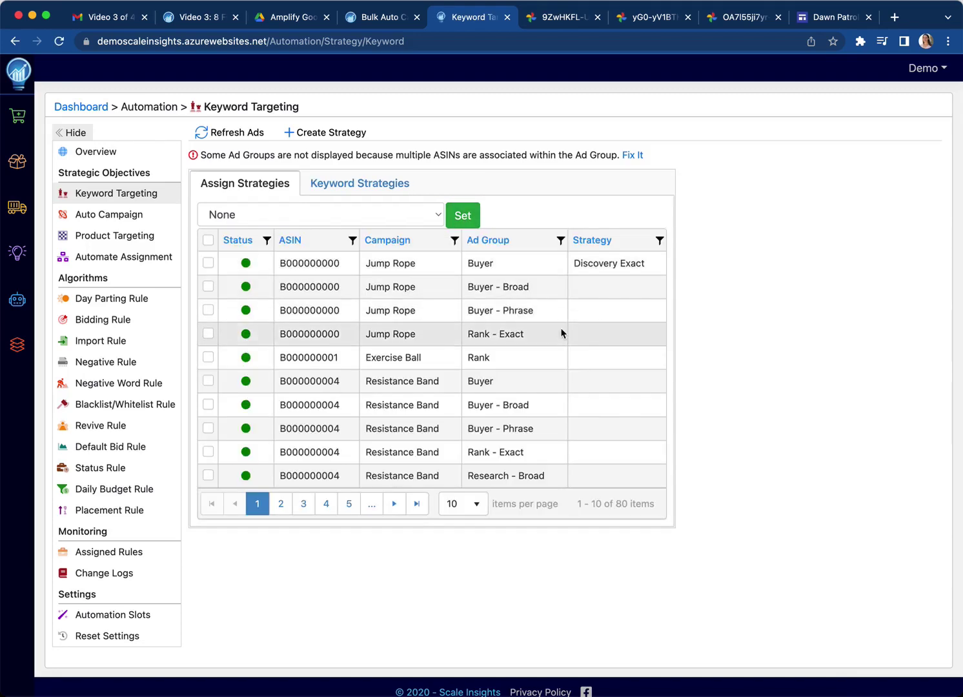
{"action": "double_click", "coordinate": [510, 334]}
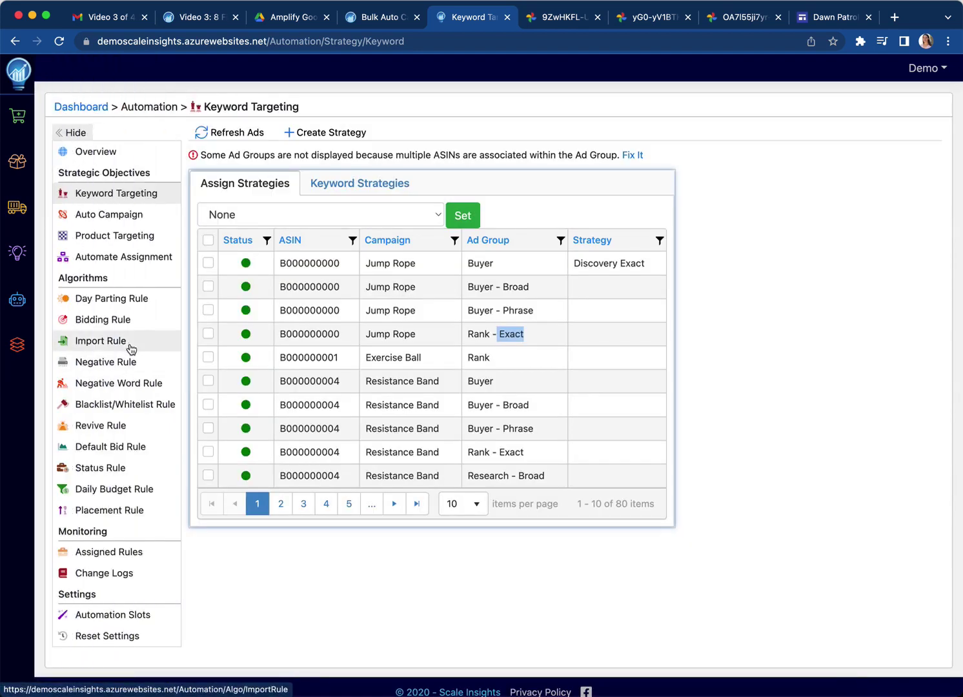
Add the [ASIN] Negate 20 Clicks 0 Orders negative rule to Jump Rope Buyer - Broad
{"action": "left_click", "coordinate": [131, 363]}
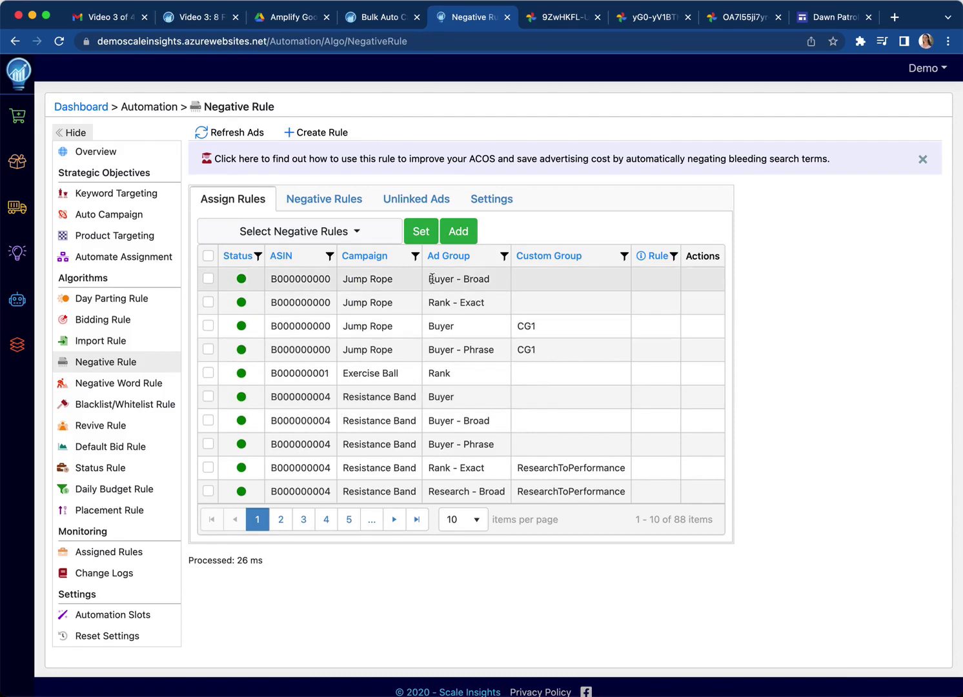
{"action": "left_click", "coordinate": [209, 279]}
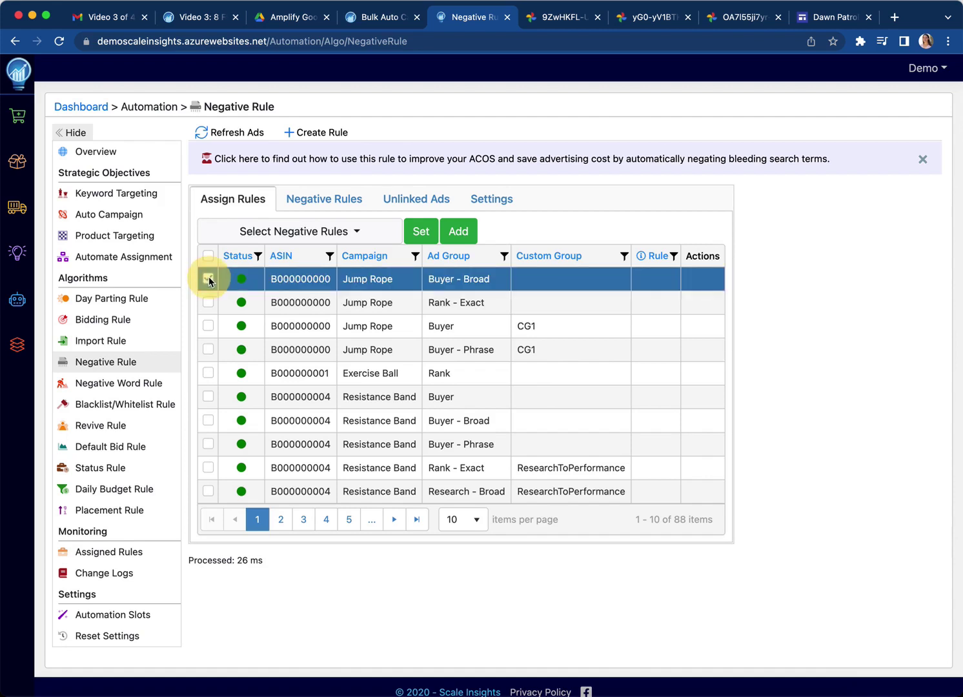
{"action": "left_click", "coordinate": [346, 234]}
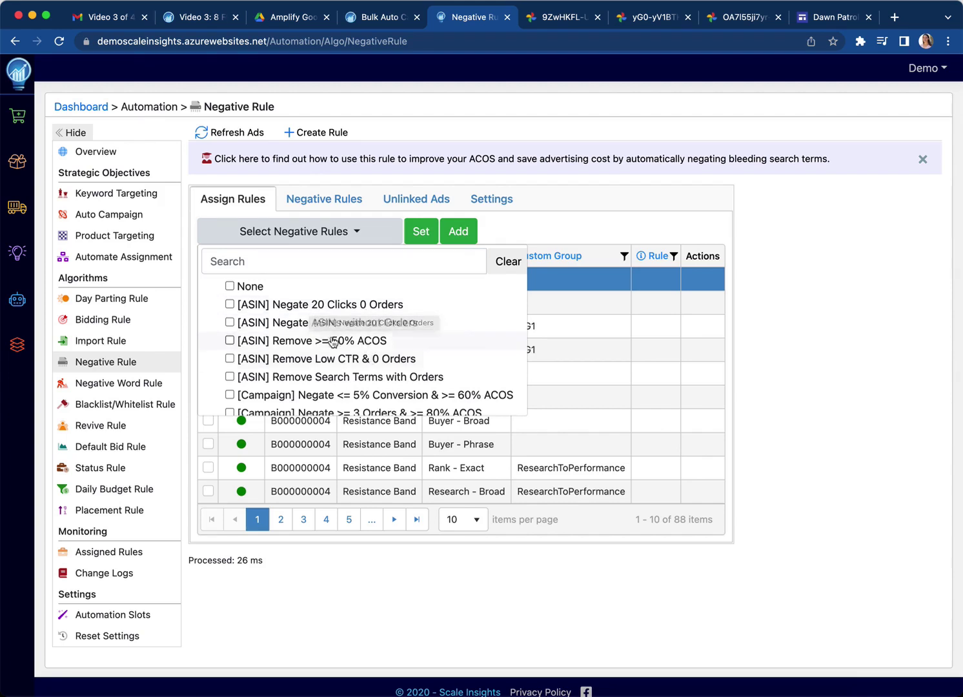
{"action": "left_click", "coordinate": [230, 304]}
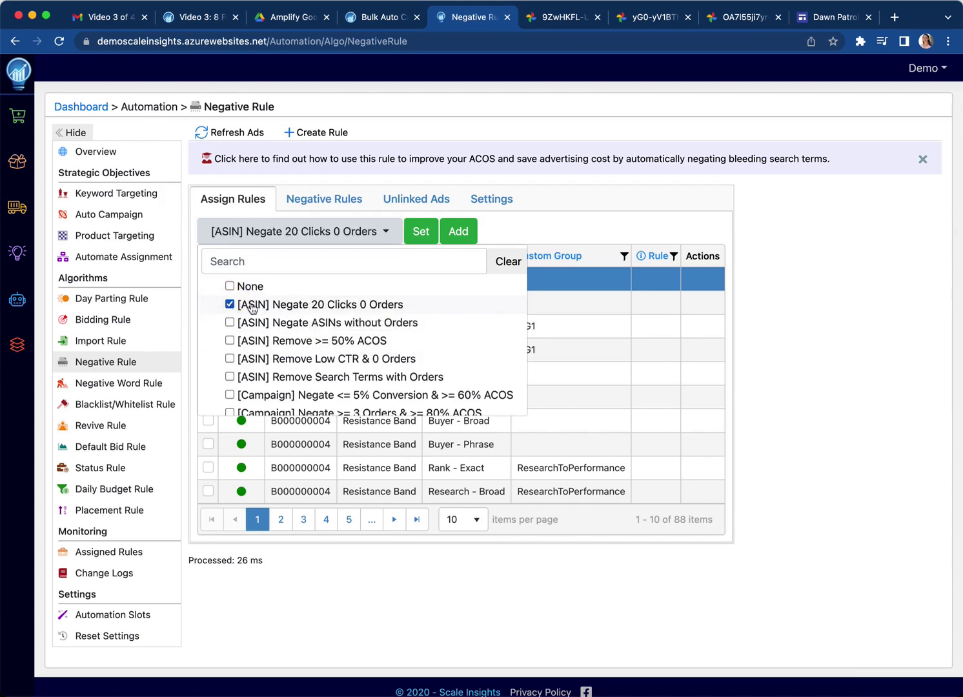
{"action": "left_click", "coordinate": [452, 233]}
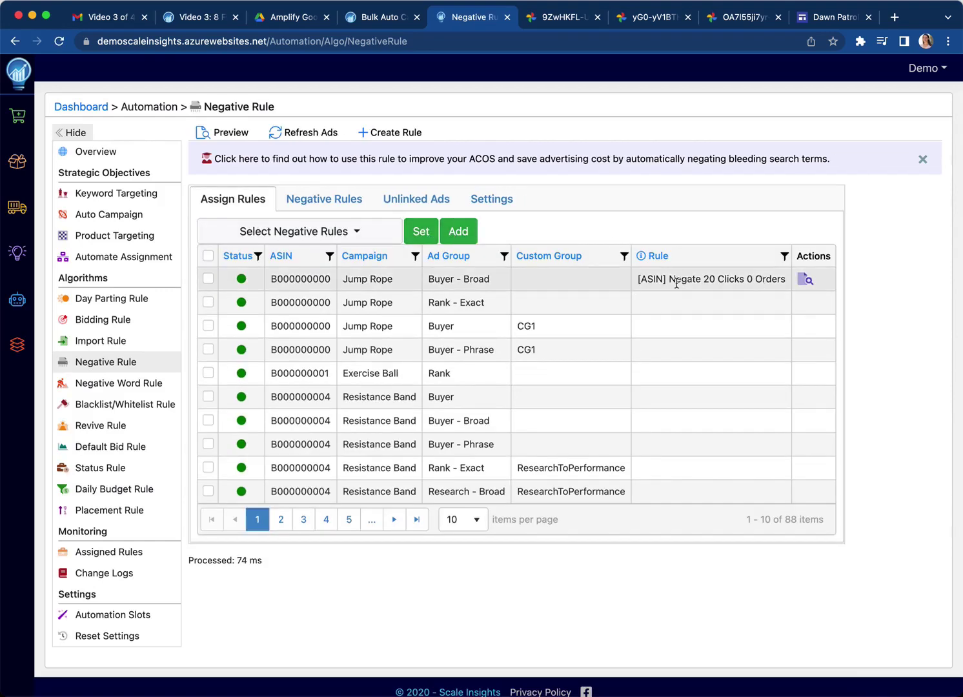
Add the [ASIN] Remove >= 50% ACOS negative rule to the same Buyer - Broad ad group
{"action": "left_click", "coordinate": [364, 234]}
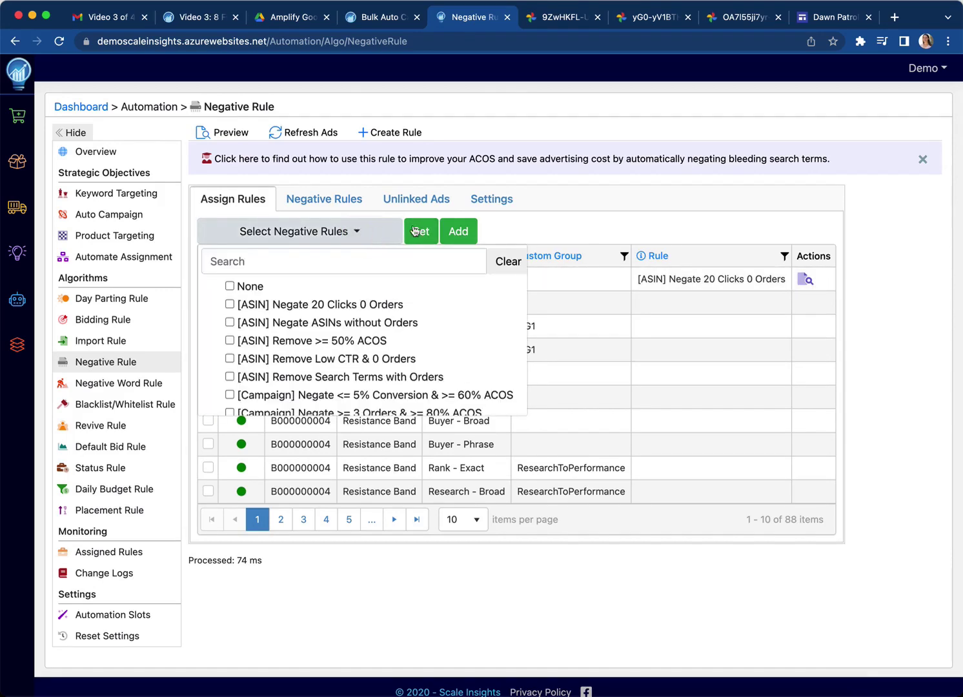
{"action": "left_click", "coordinate": [546, 230]}
{"action": "left_click", "coordinate": [208, 279]}
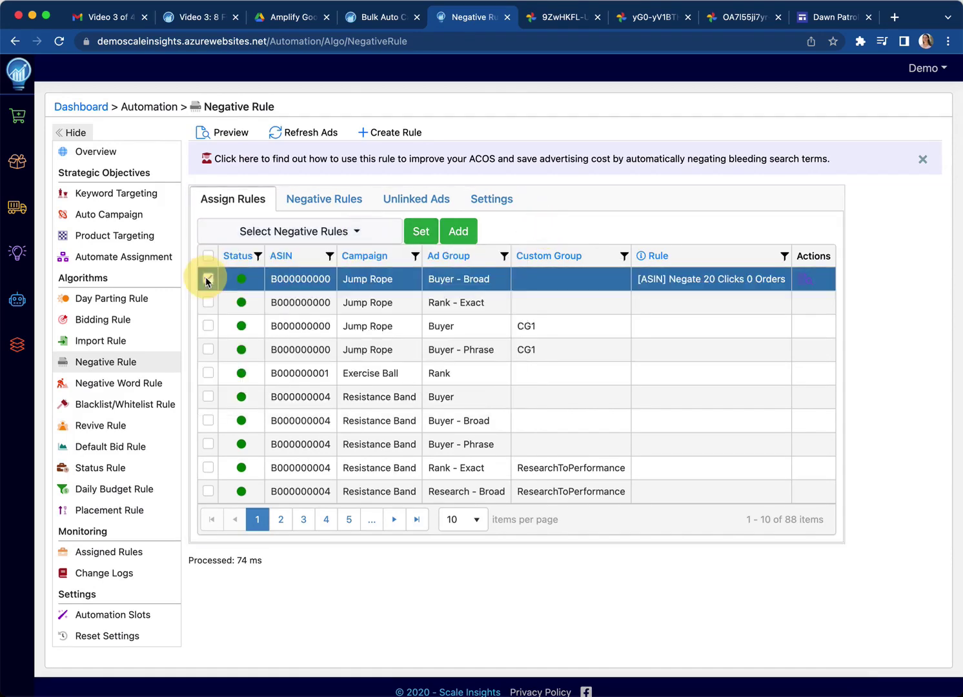
{"action": "left_click", "coordinate": [353, 233]}
{"action": "left_click", "coordinate": [230, 340]}
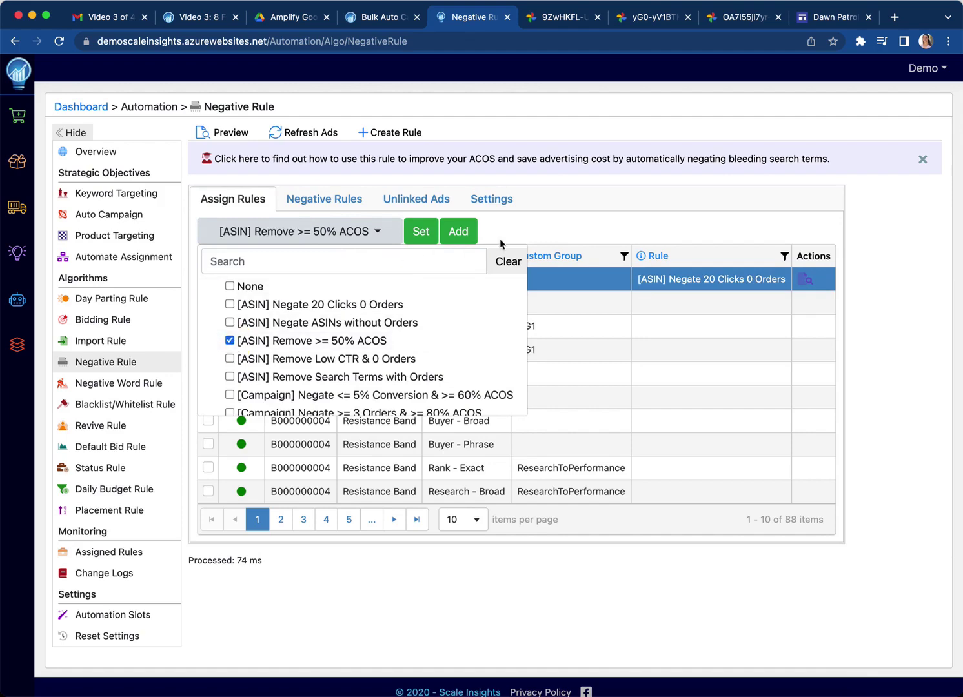
{"action": "left_click", "coordinate": [460, 232]}
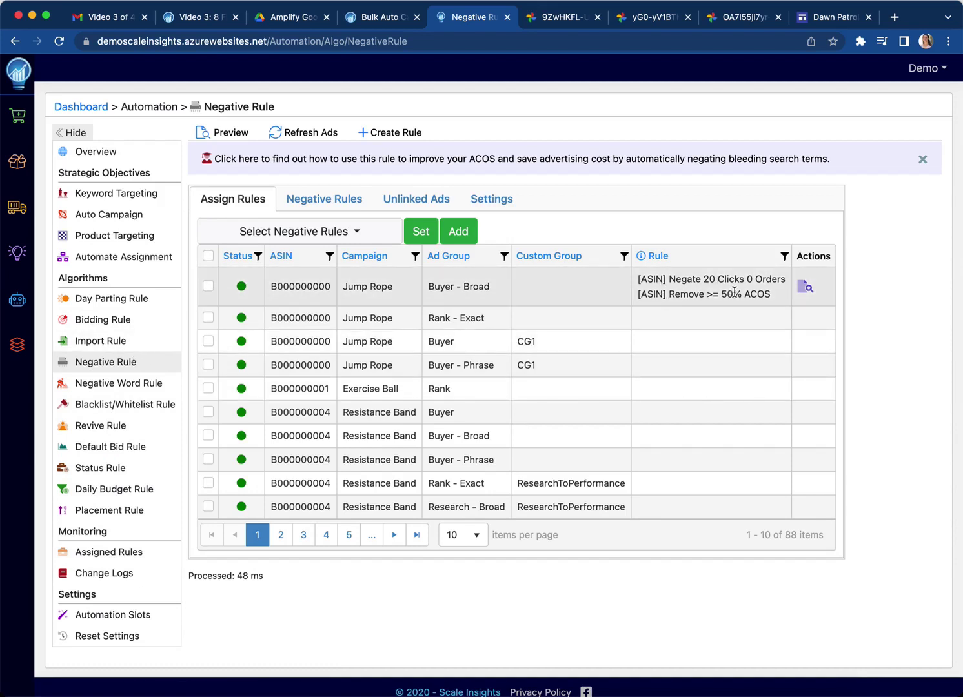
Set Import >= 5 Orders & >= 15% Conversion as Broad on Buyer - Broad, then check Assigned Rules
{"action": "left_click", "coordinate": [130, 553]}
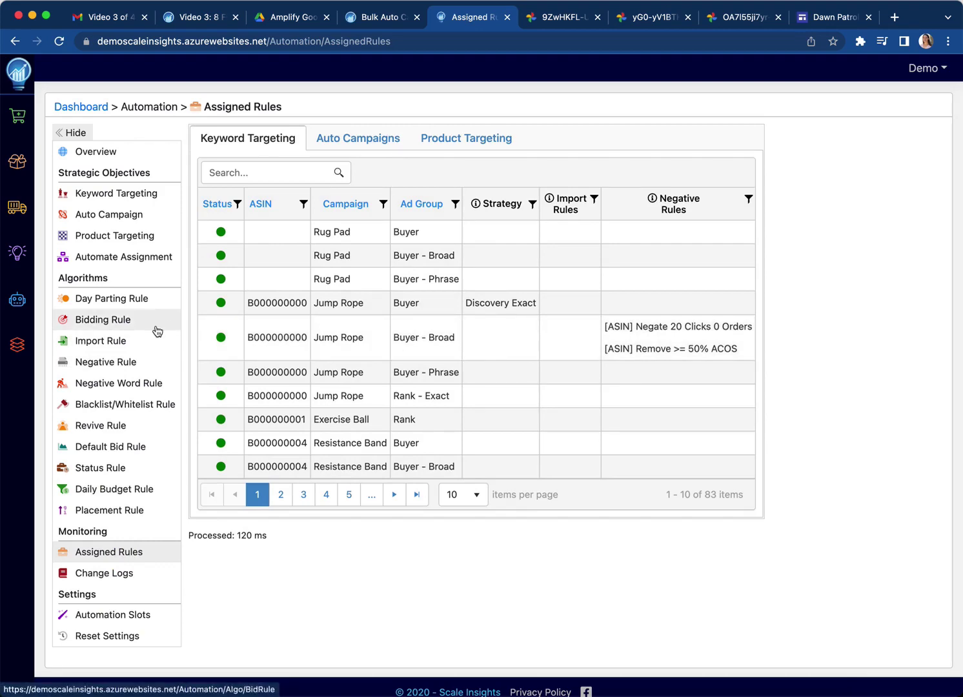
{"action": "left_click", "coordinate": [149, 348]}
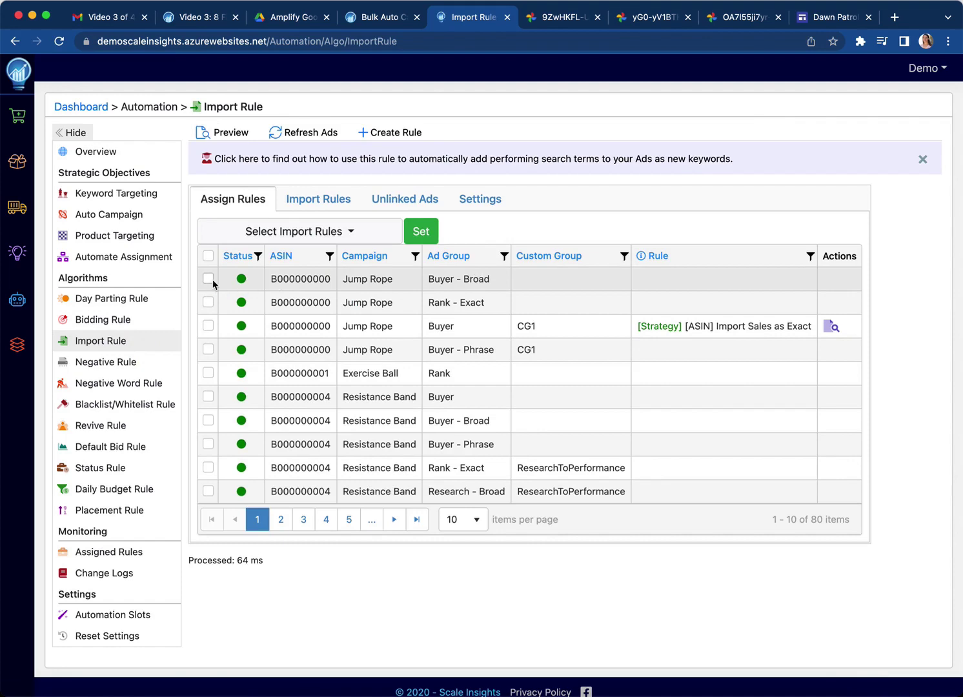
{"action": "left_click", "coordinate": [208, 278]}
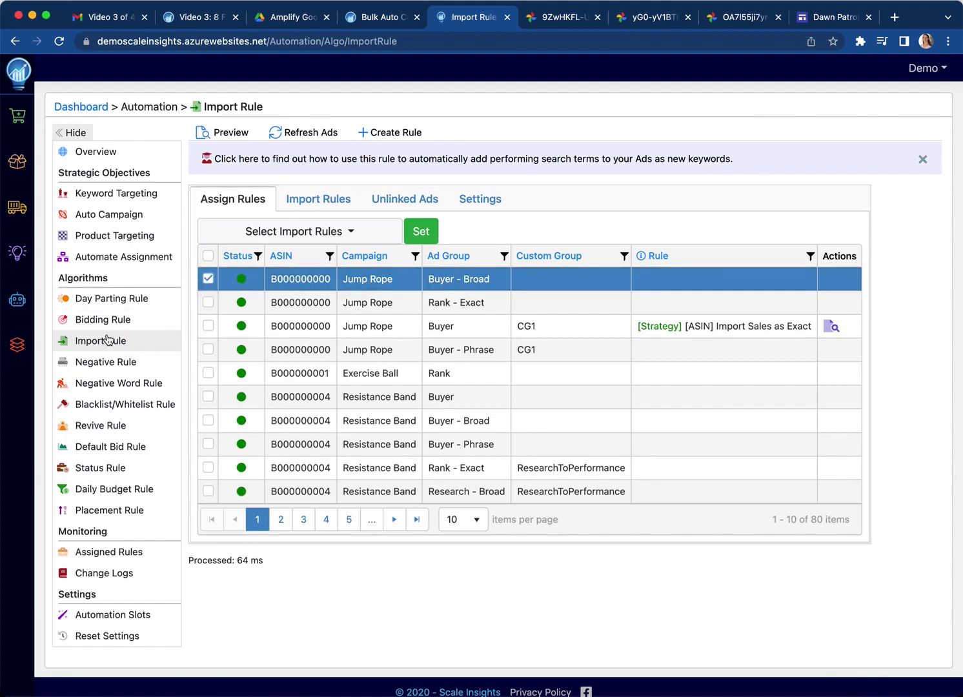
{"action": "left_click", "coordinate": [347, 231]}
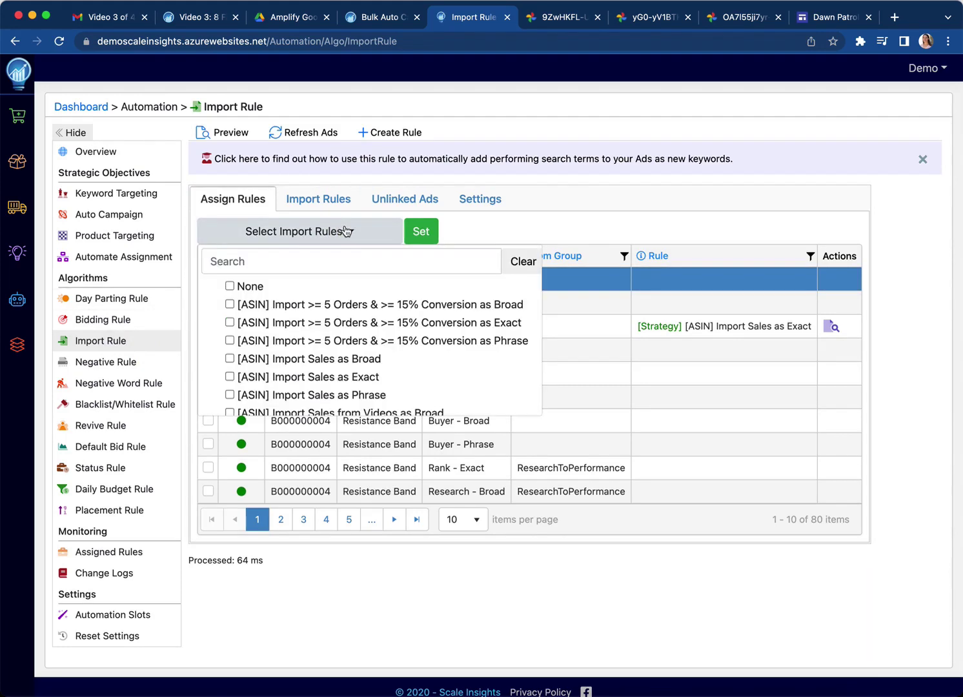
{"action": "left_click", "coordinate": [229, 305]}
{"action": "left_click", "coordinate": [423, 232]}
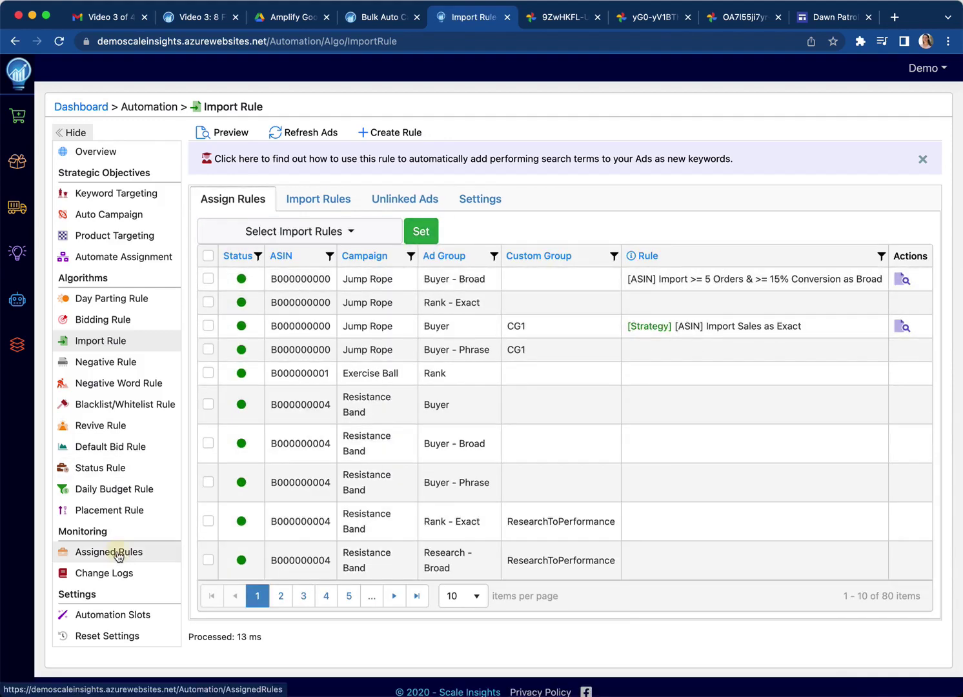
{"action": "left_click", "coordinate": [86, 553]}
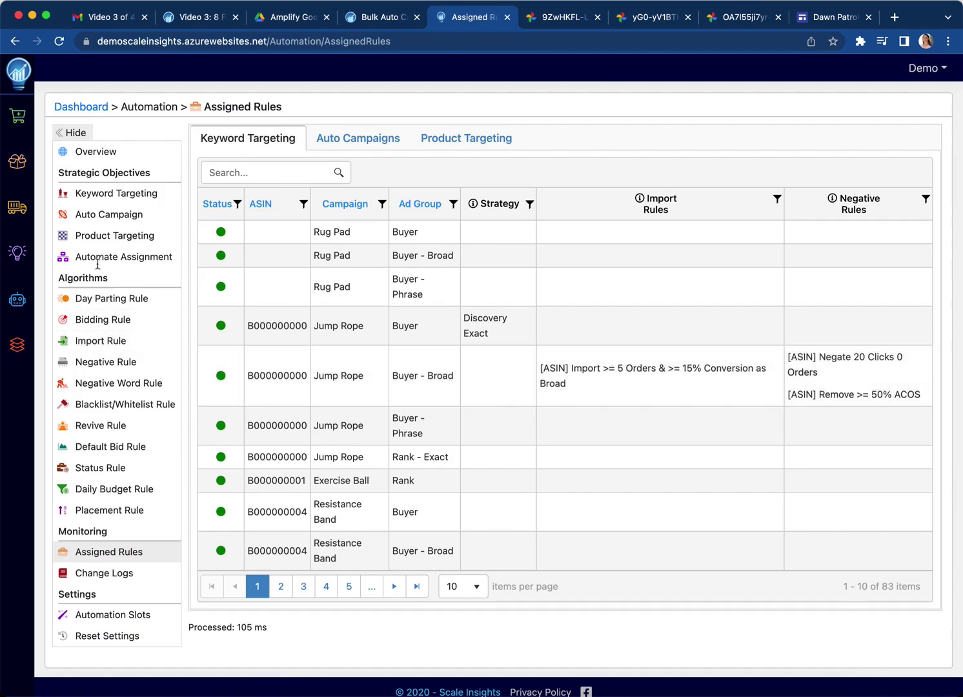
Reopen Keyword Targeting, glance at the strategic objectives diagram, and return to the 80 ad-group list
{"action": "left_click", "coordinate": [117, 197]}
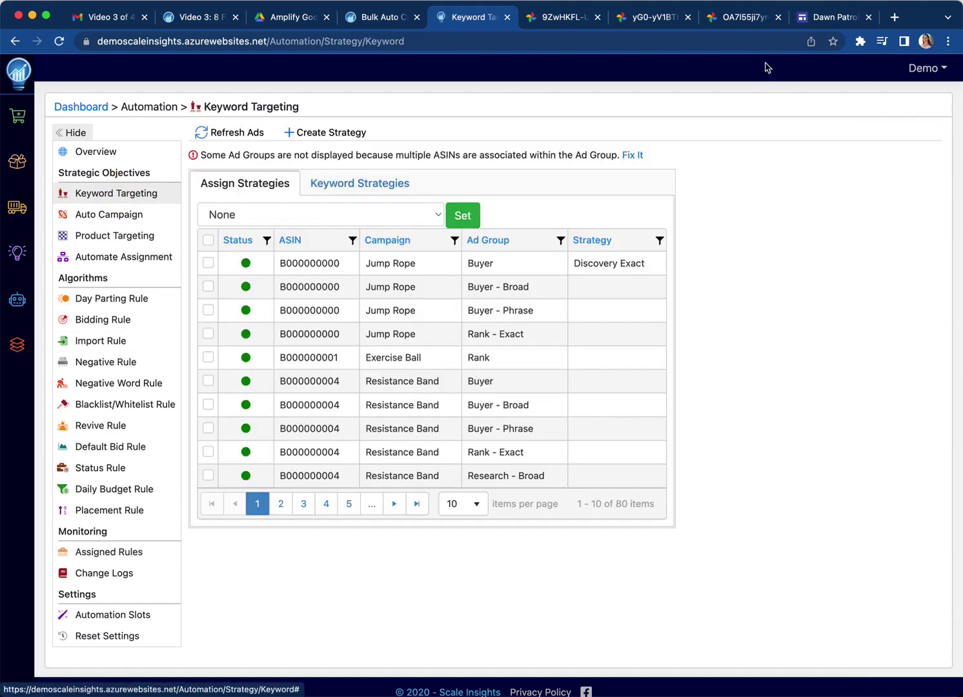
{"action": "left_click", "coordinate": [570, 27]}
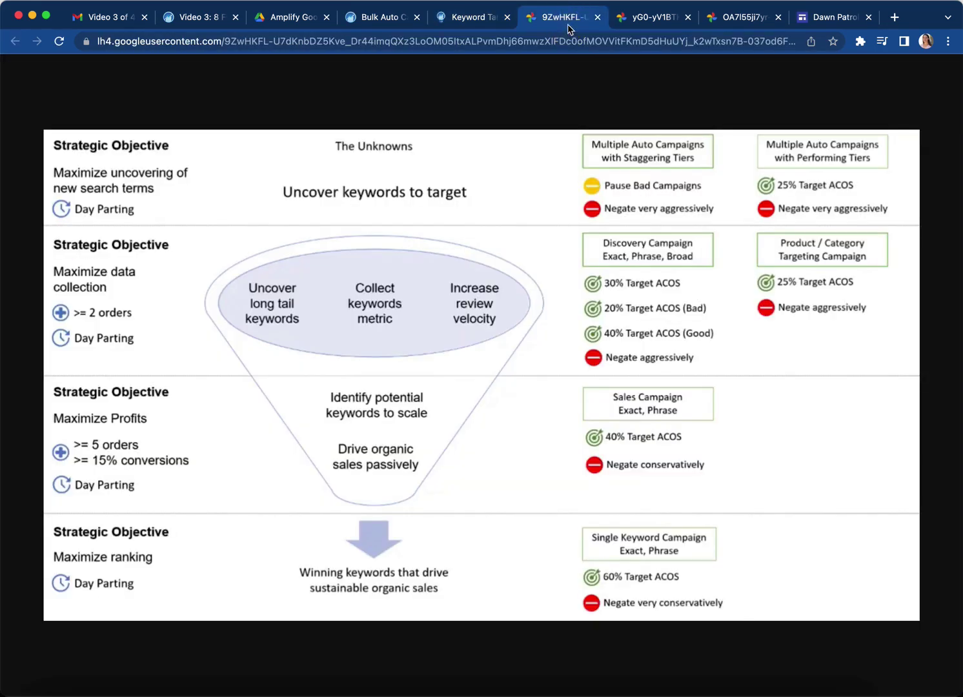
{"action": "left_click", "coordinate": [475, 20]}
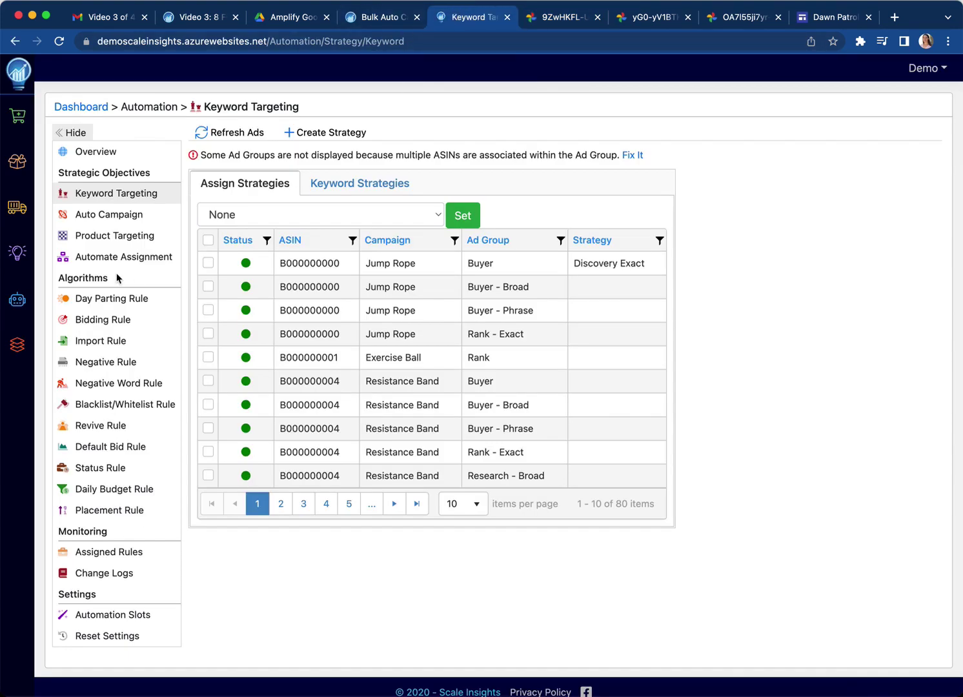